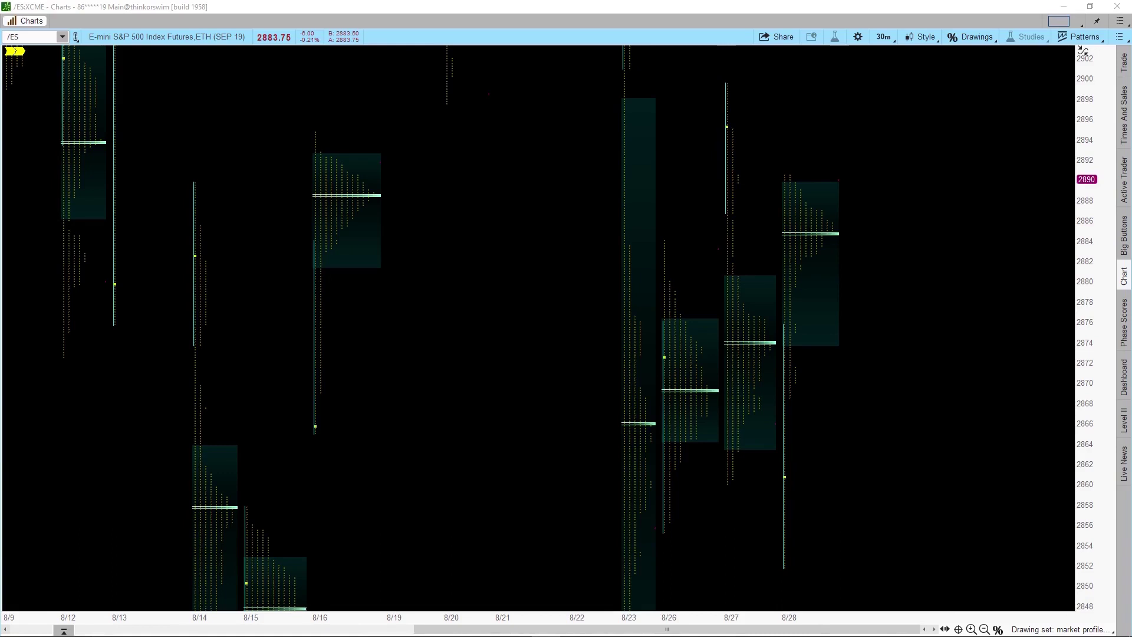
# Enter /ES in the symbol box to load the E-mini S&P 500 futures chart
pyautogui.click(31, 36)
pyautogui.write('/')
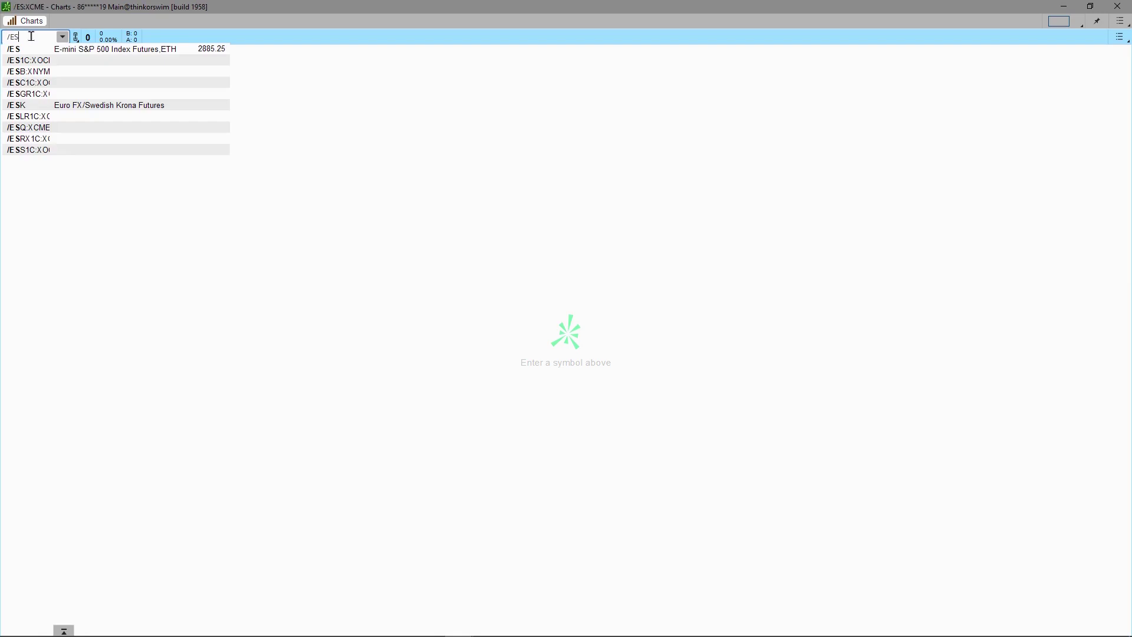
pyautogui.write('ES')
pyautogui.press('Return')
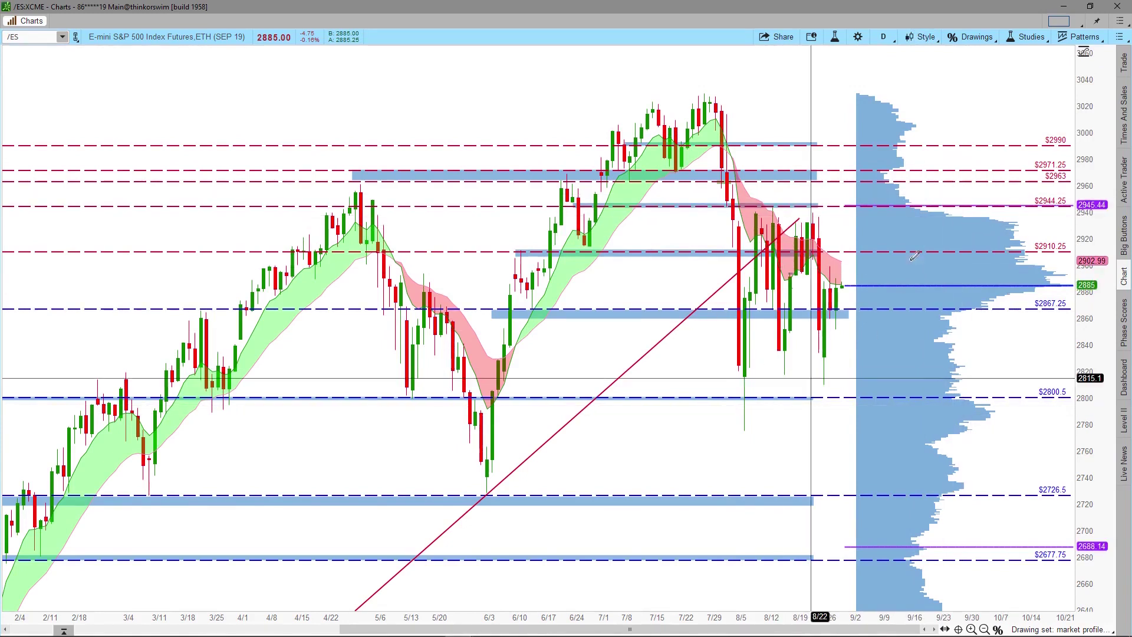
# Clear the whole drawing set from the /ES chart and confirm removing all drawings
pyautogui.click(973, 37)
pyautogui.moveTo(958, 195)
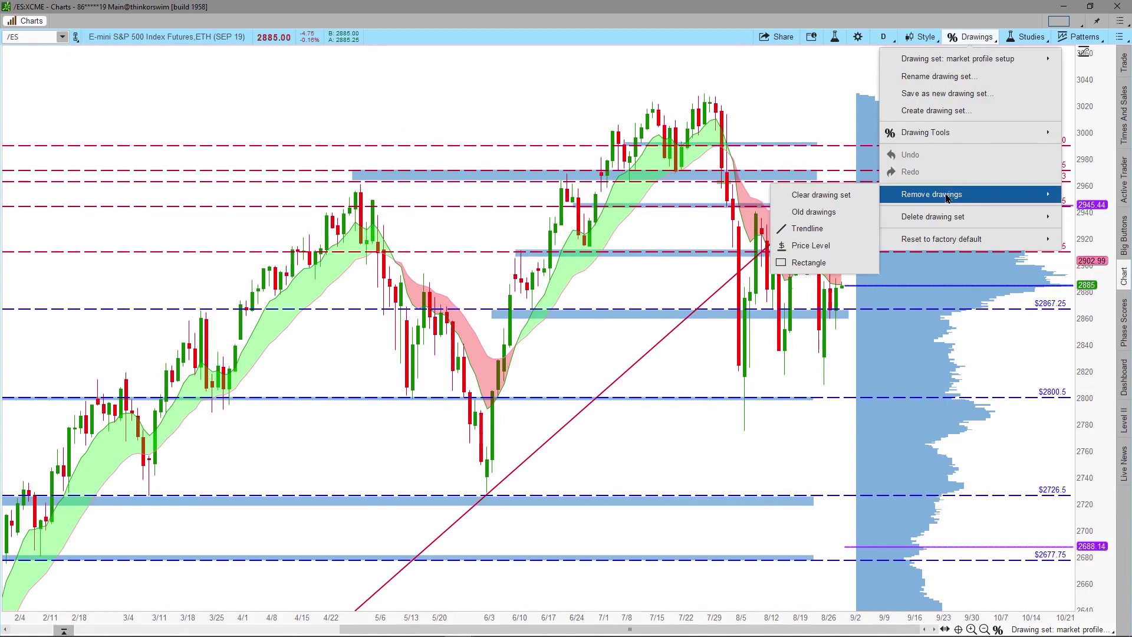
pyautogui.click(824, 195)
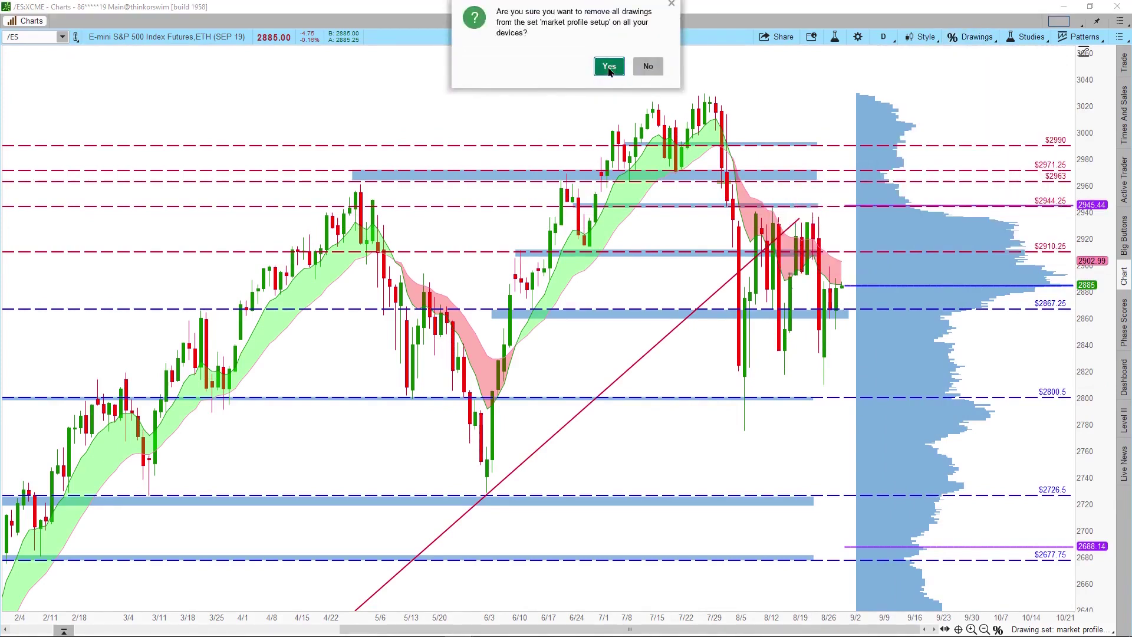
pyautogui.click(609, 67)
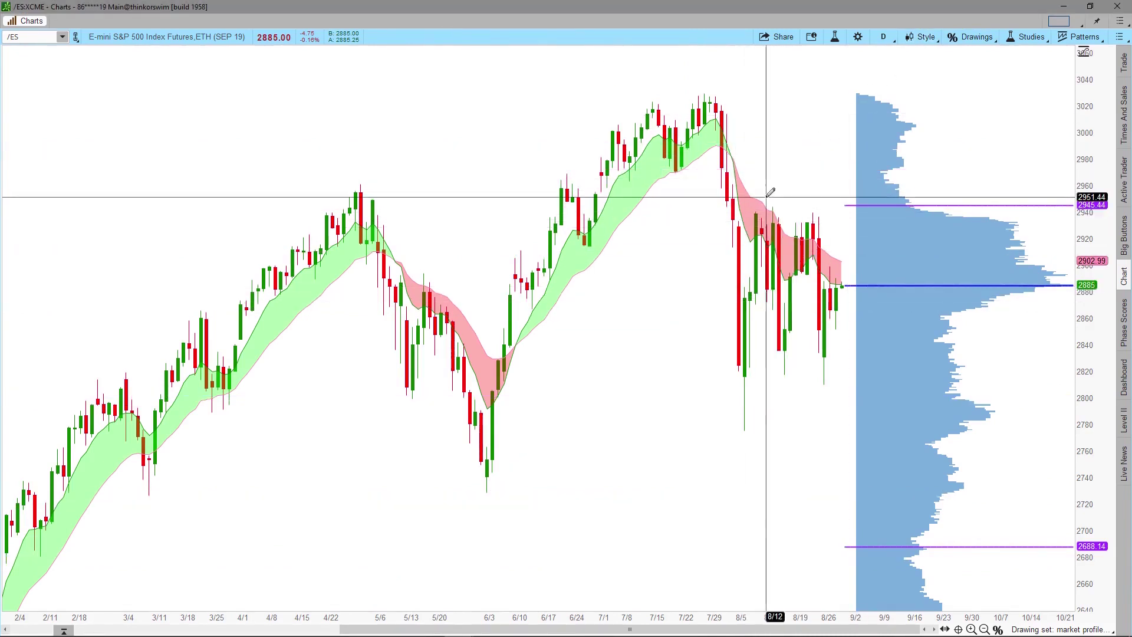
# Turn off Show studies in the chart Style options
pyautogui.click(923, 37)
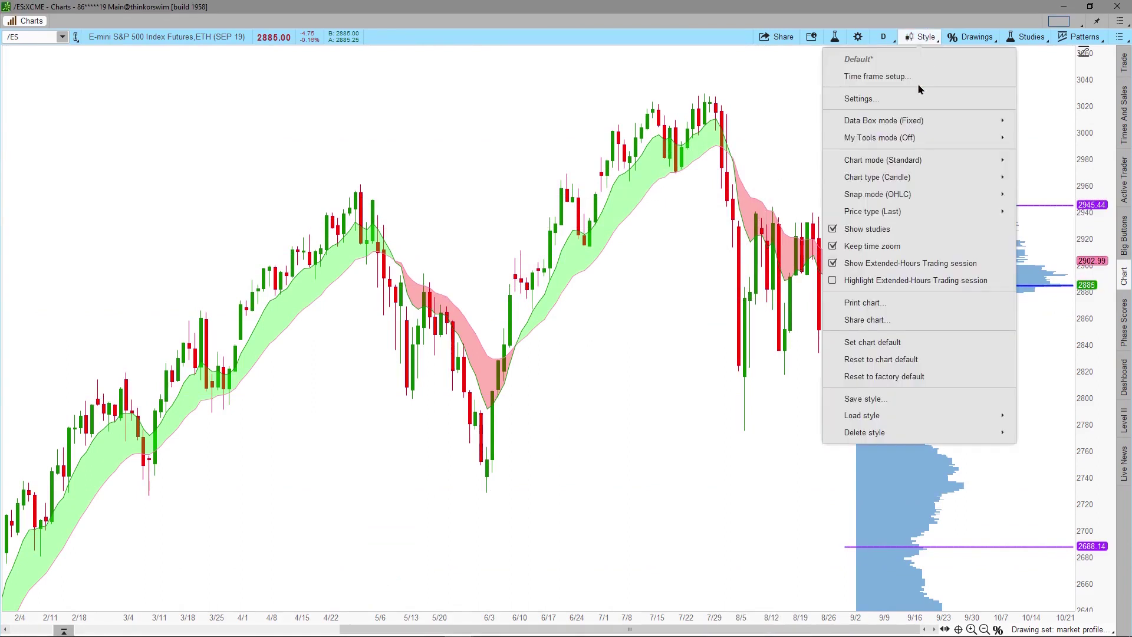
pyautogui.click(882, 228)
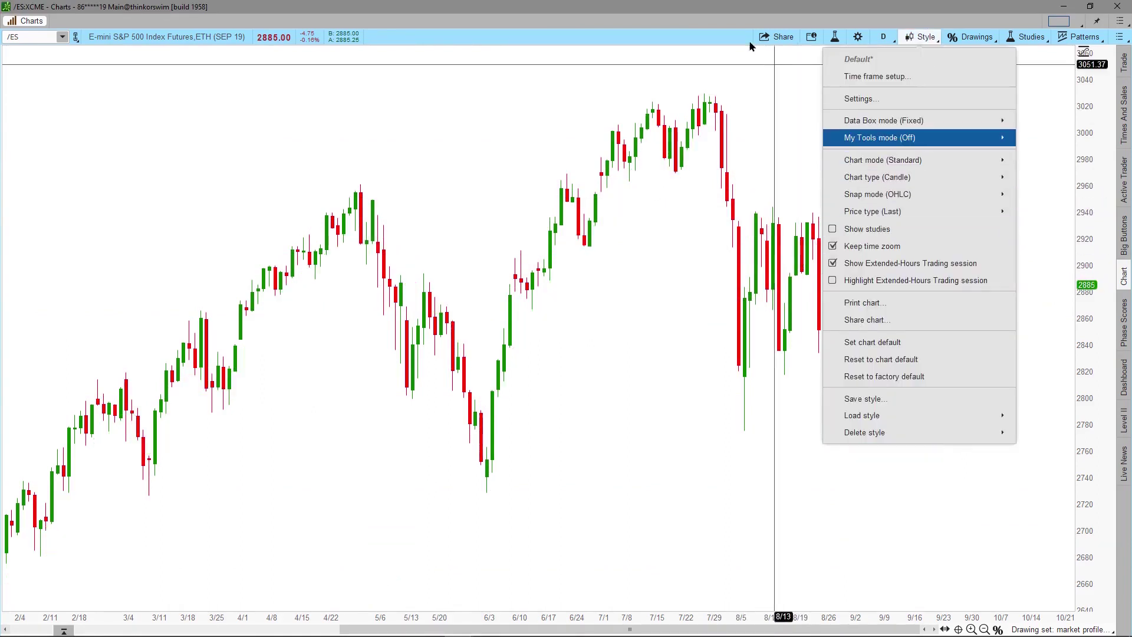
pyautogui.click(729, 36)
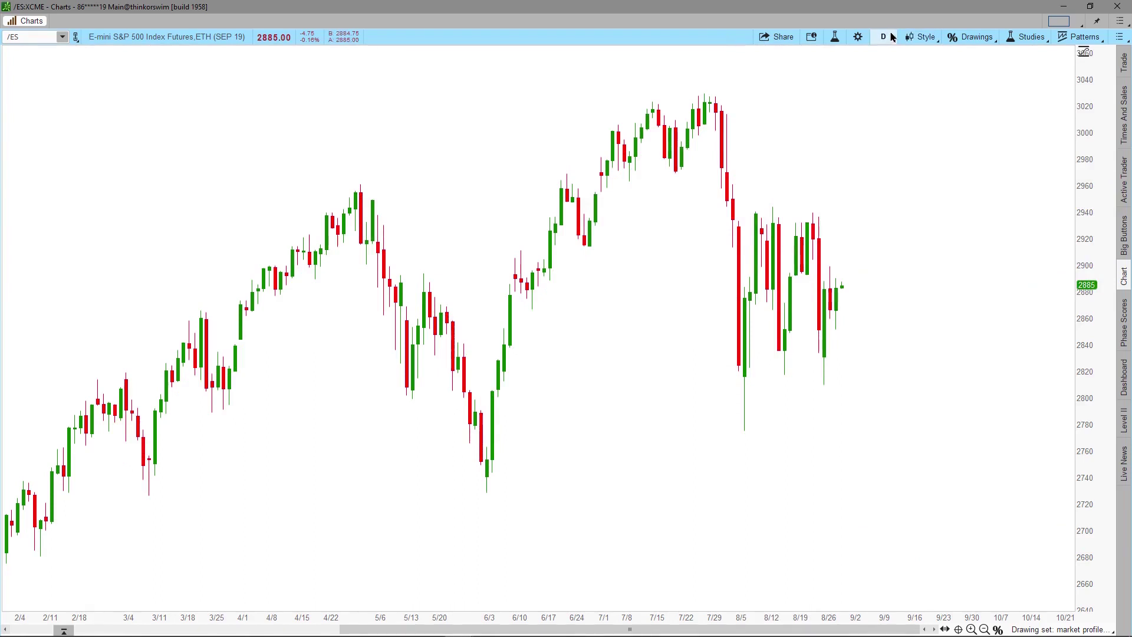
# Switch the chart mode to Monkey Bars
pyautogui.click(922, 37)
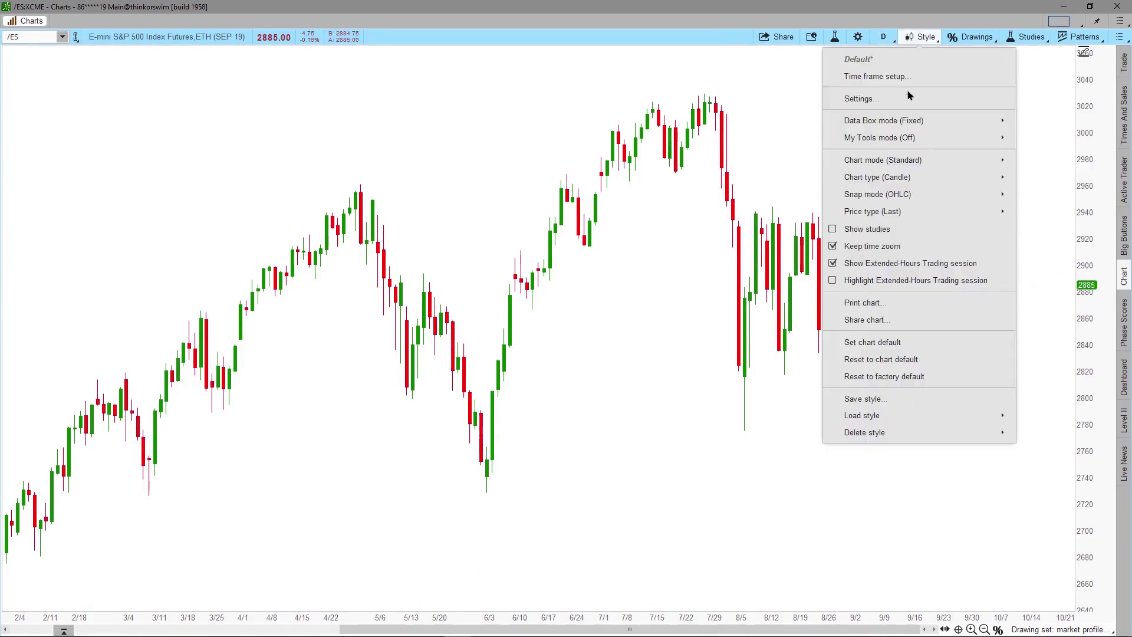
pyautogui.moveTo(875, 168)
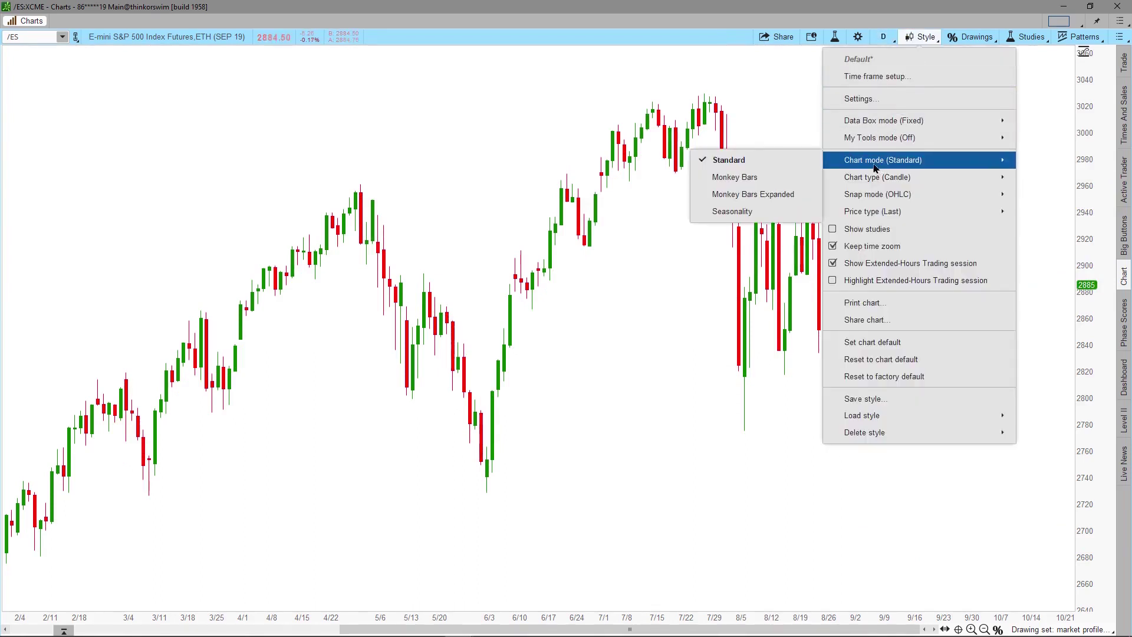
pyautogui.click(735, 177)
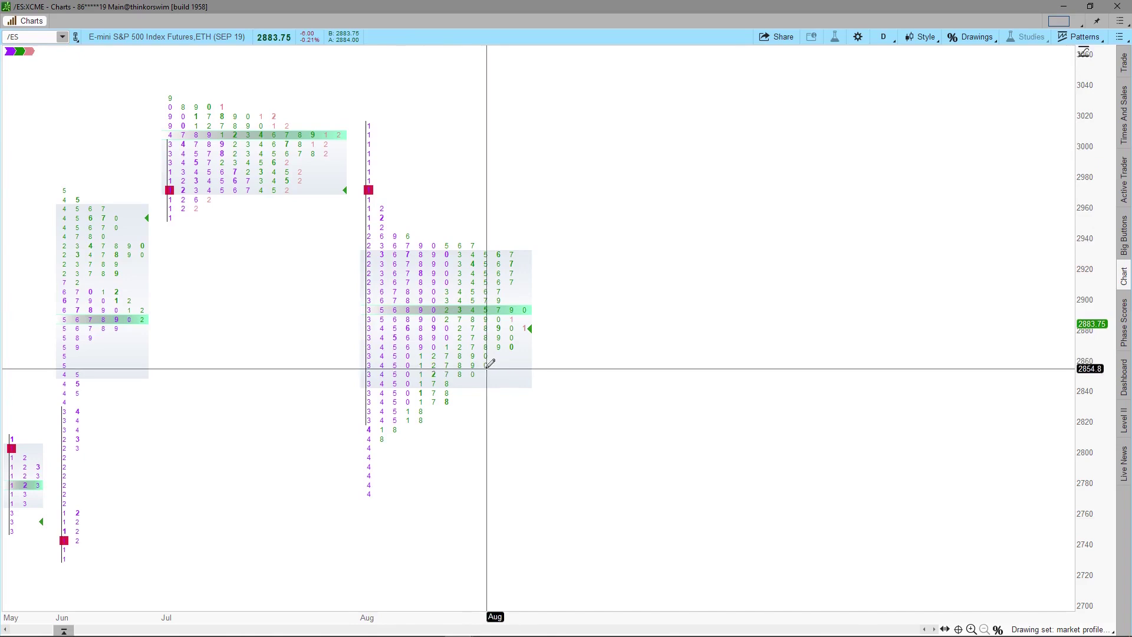
# Apply an intraday time frame of 30 days with a 30 min aggregation period
pyautogui.click(884, 39)
pyautogui.click(840, 85)
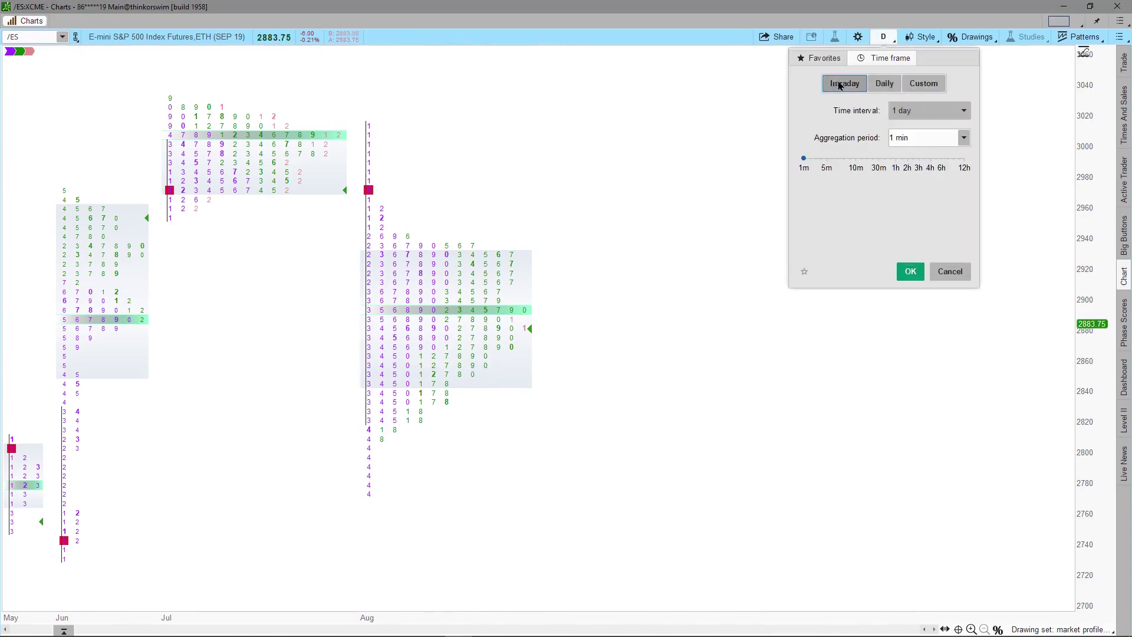
pyautogui.click(943, 110)
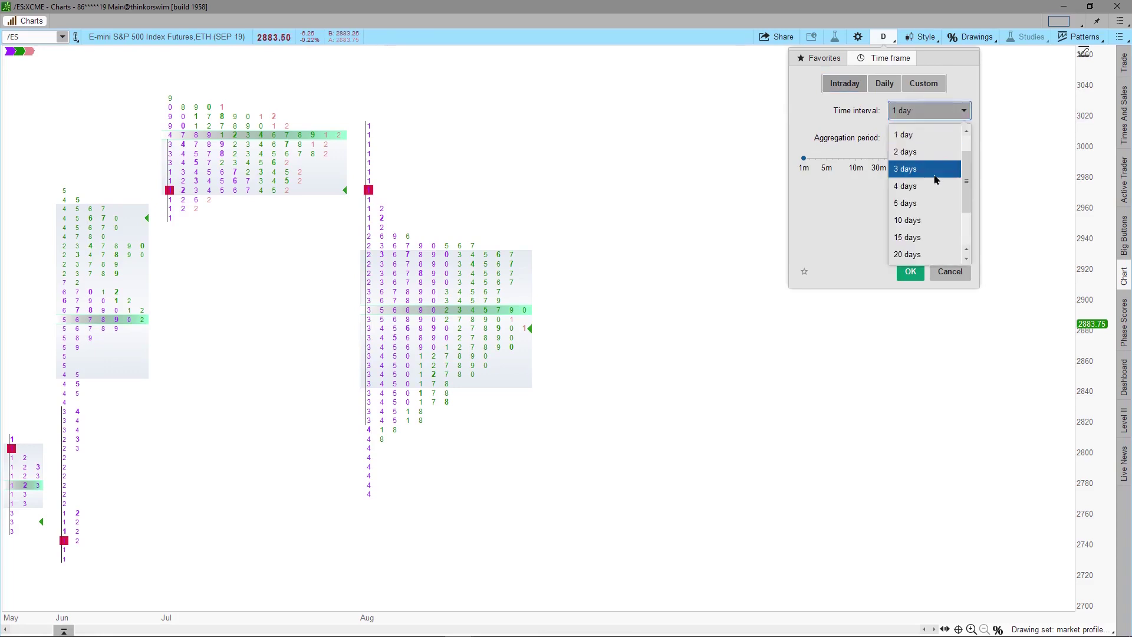
pyautogui.scroll(-1, 955, 245)
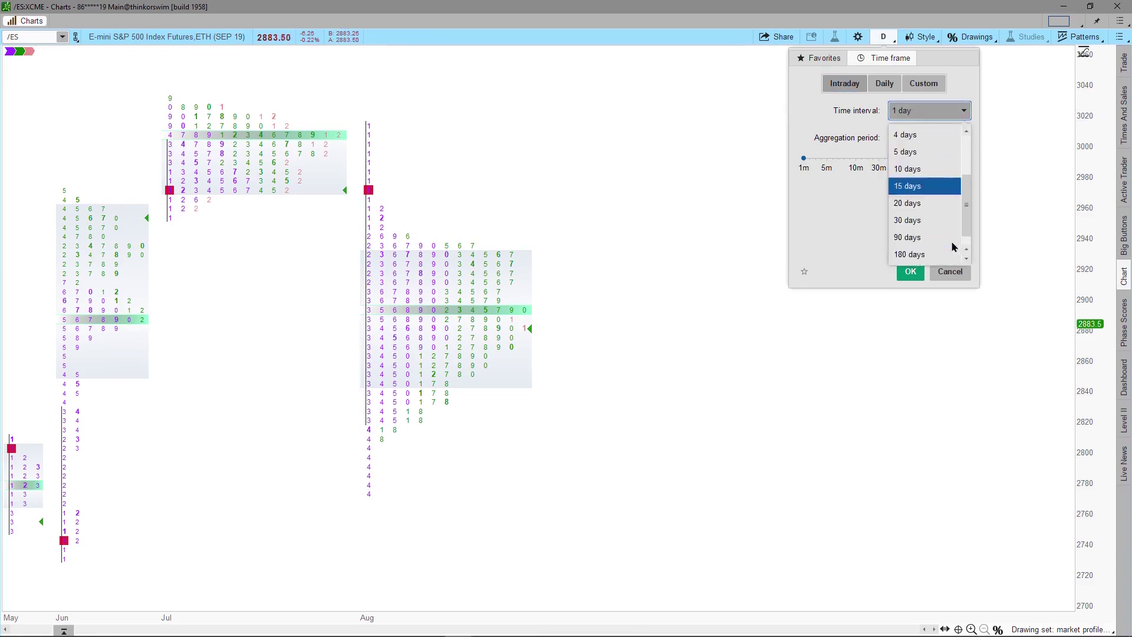
pyautogui.click(919, 222)
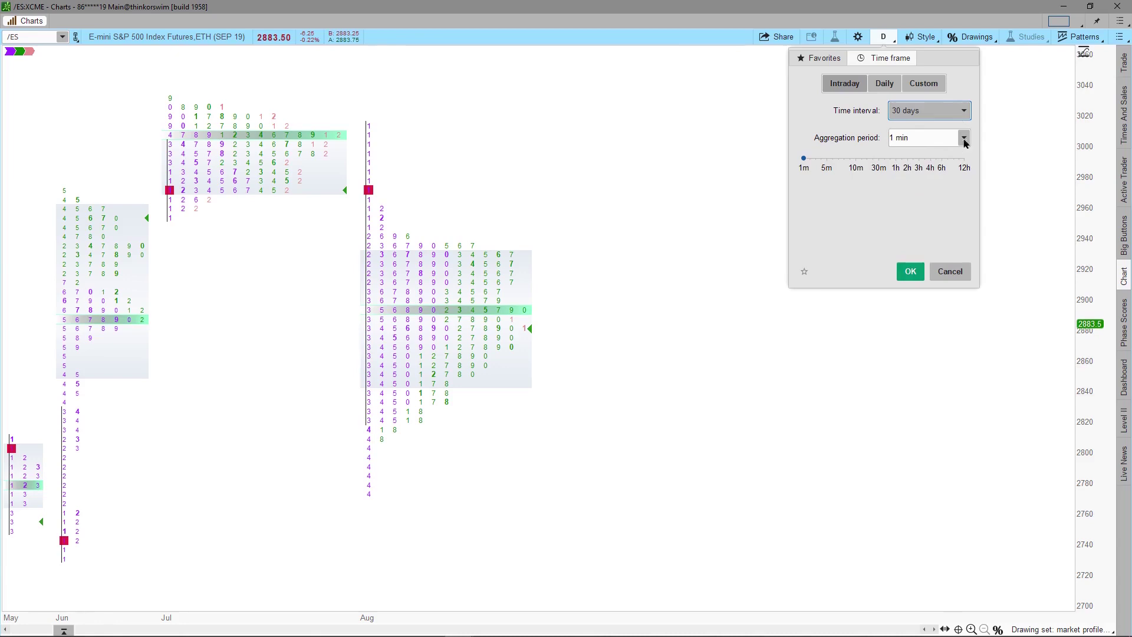
pyautogui.click(964, 138)
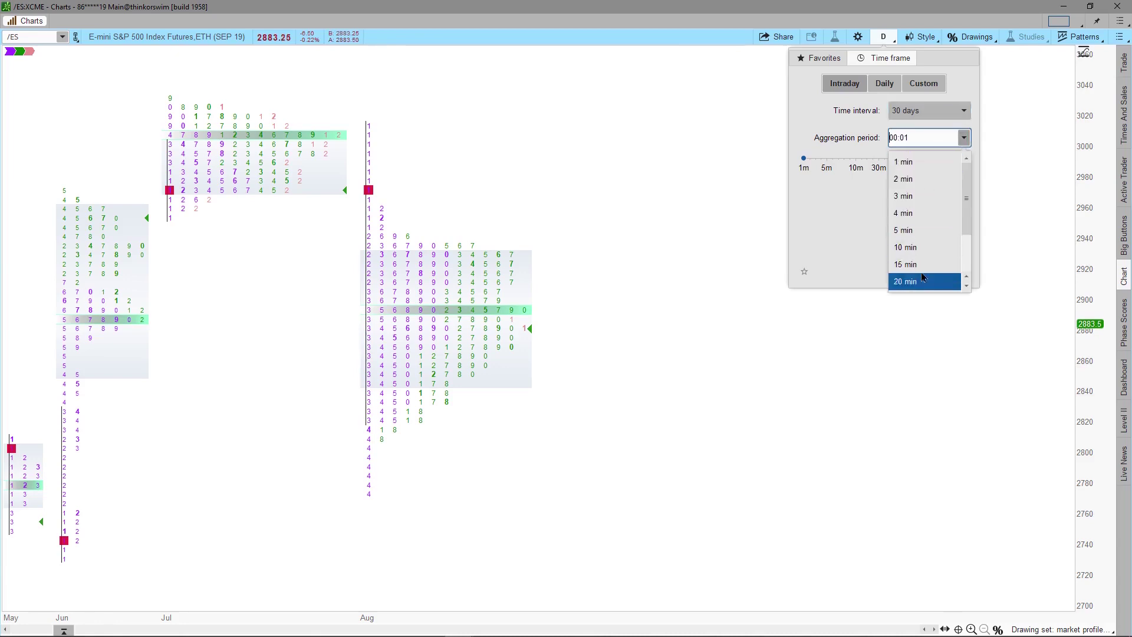
pyautogui.scroll(-1, 911, 265)
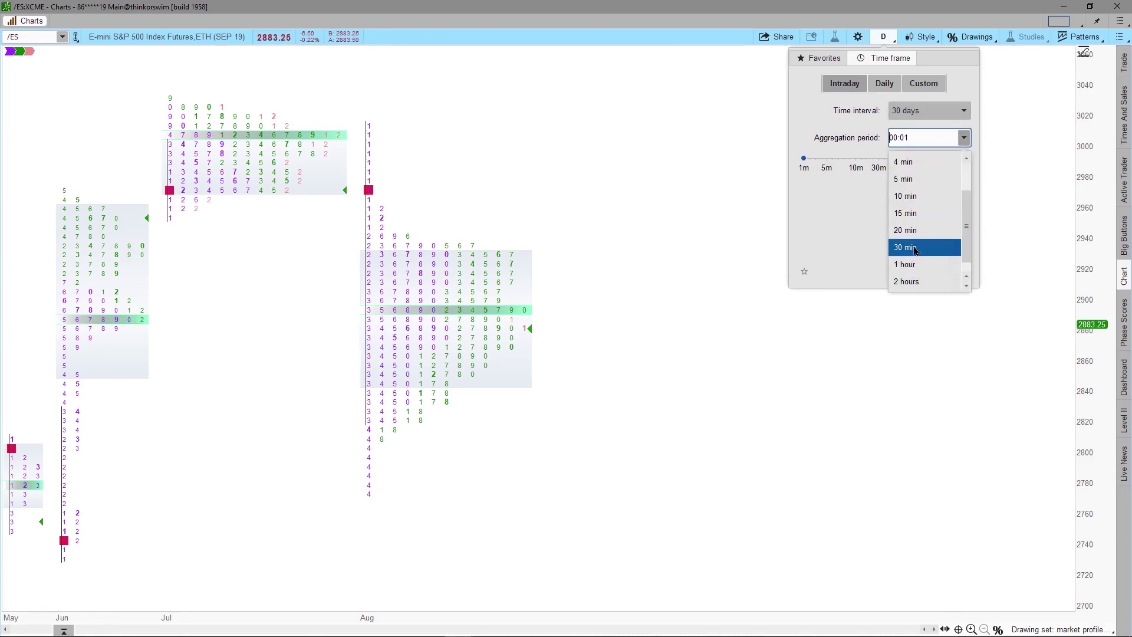
pyautogui.click(915, 249)
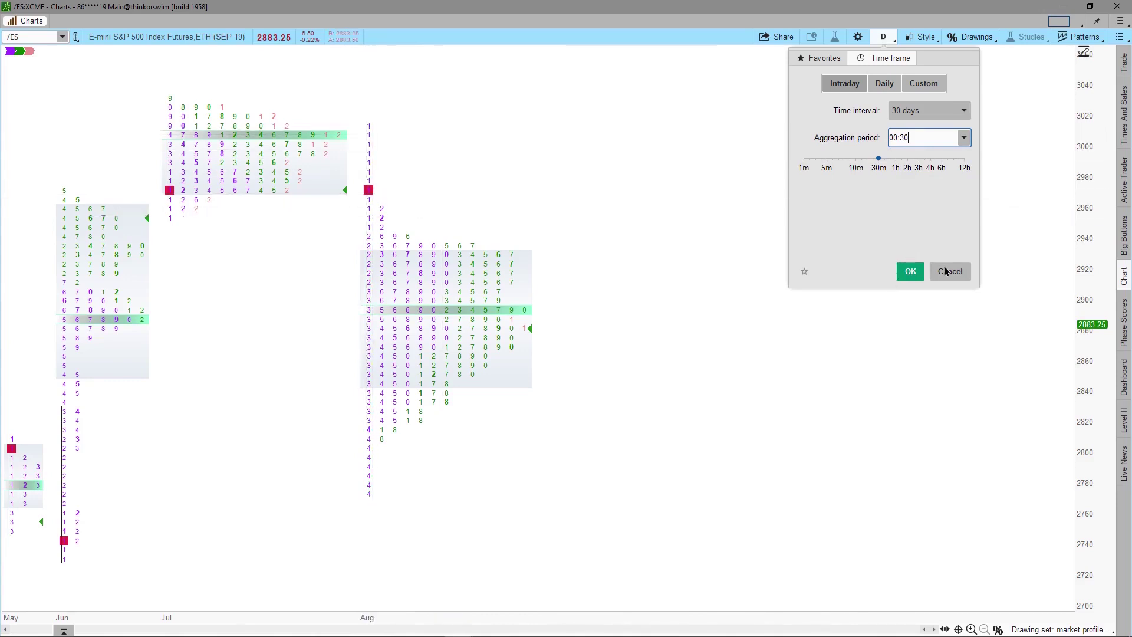
pyautogui.click(910, 272)
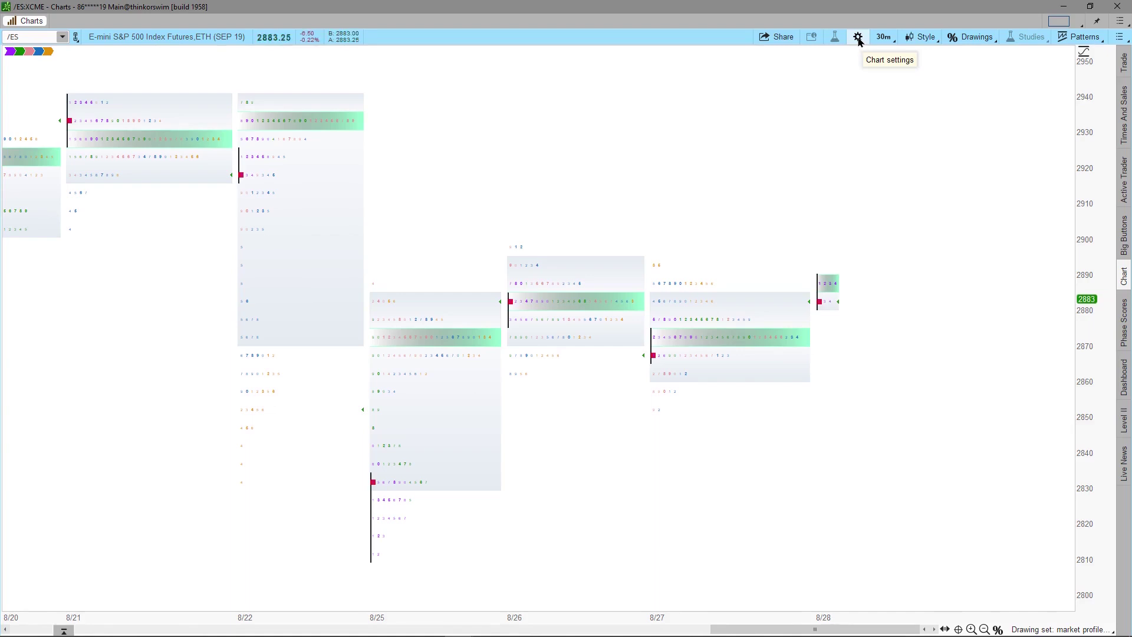
# In Chart Settings Appearance, set Row height to Ticksize and uncheck Emphasize first digit
pyautogui.click(859, 41)
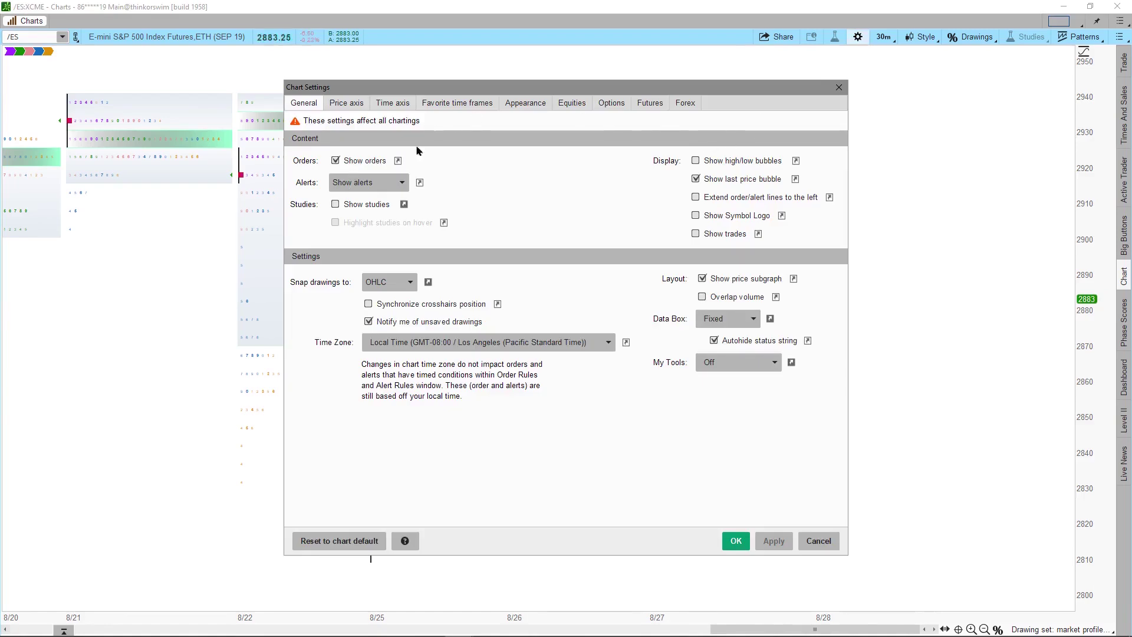
pyautogui.click(527, 104)
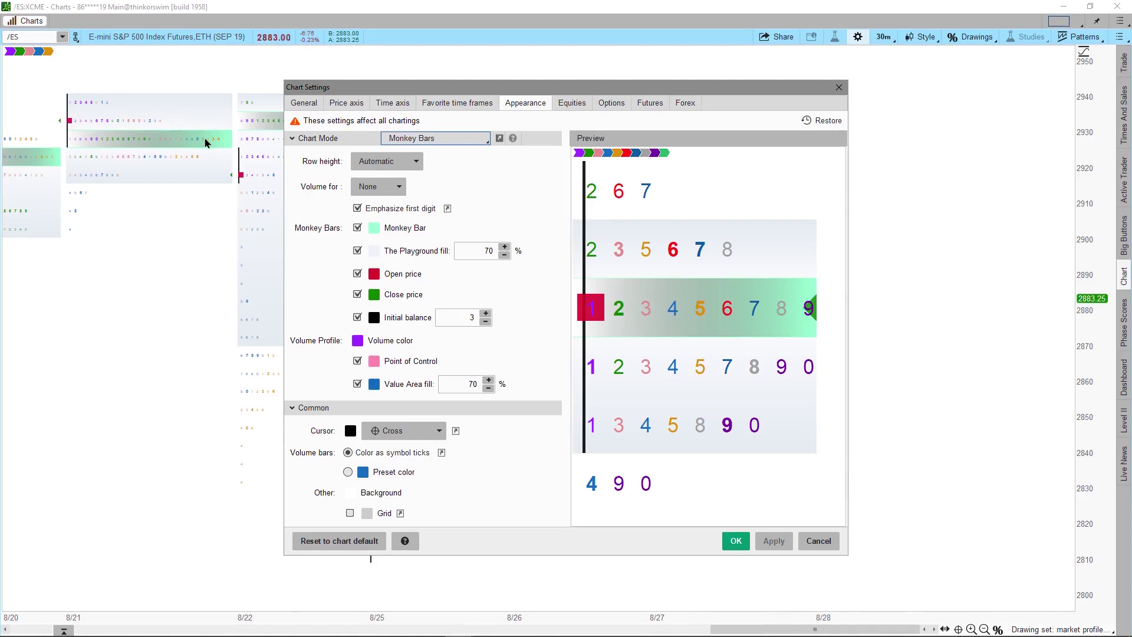
pyautogui.click(415, 164)
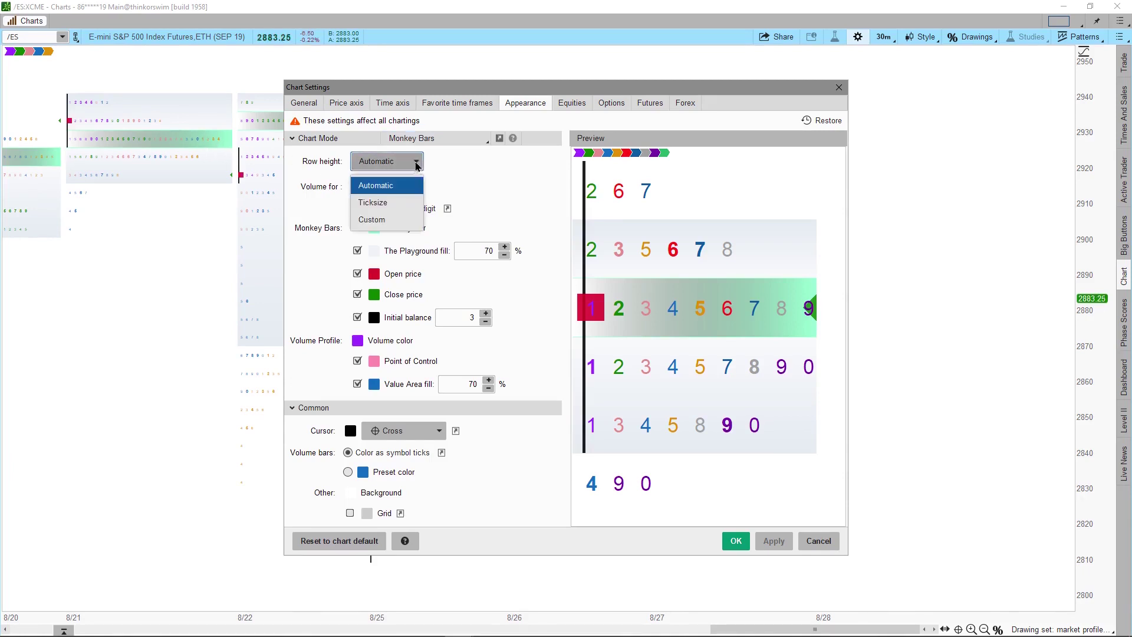
pyautogui.click(392, 203)
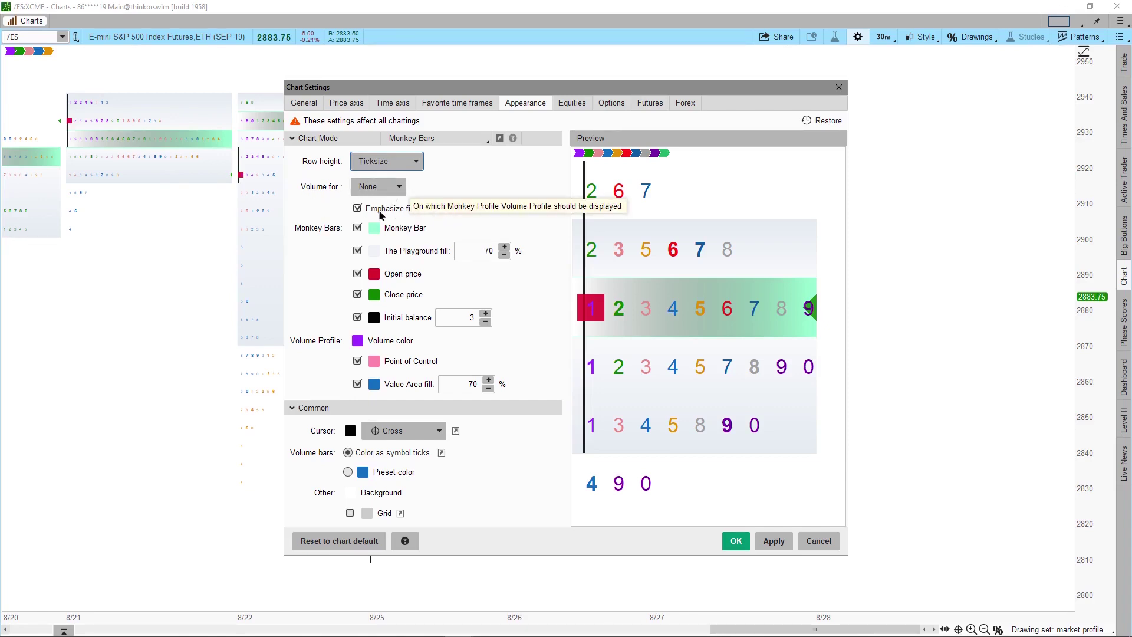
pyautogui.click(357, 209)
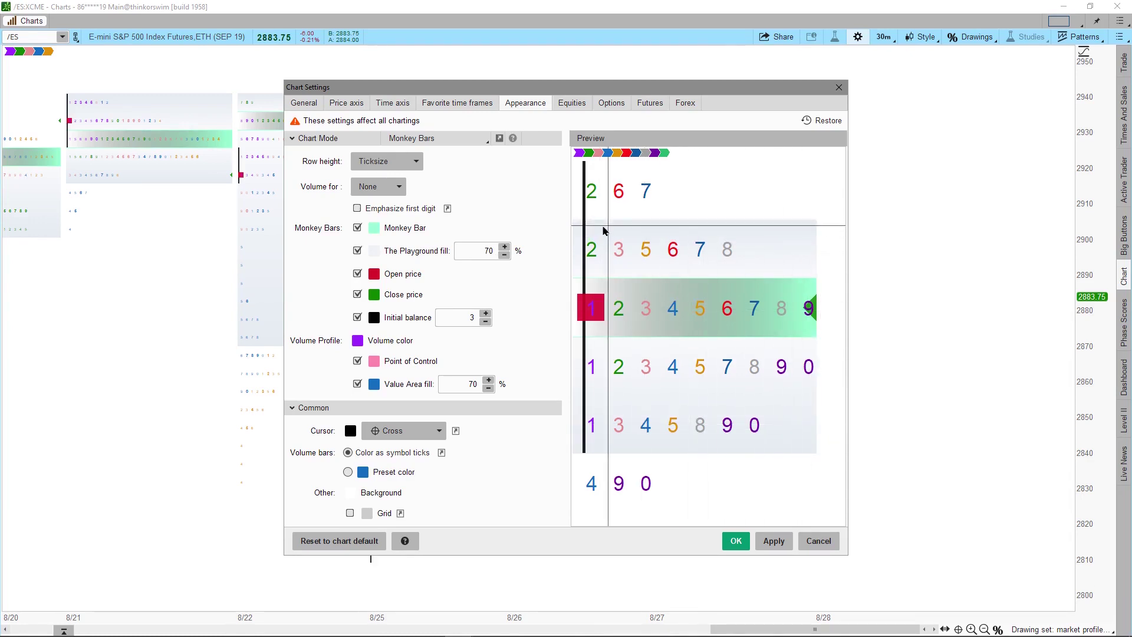
# Set the Playground fill colour to cyan
pyautogui.click(375, 251)
pyautogui.click(372, 340)
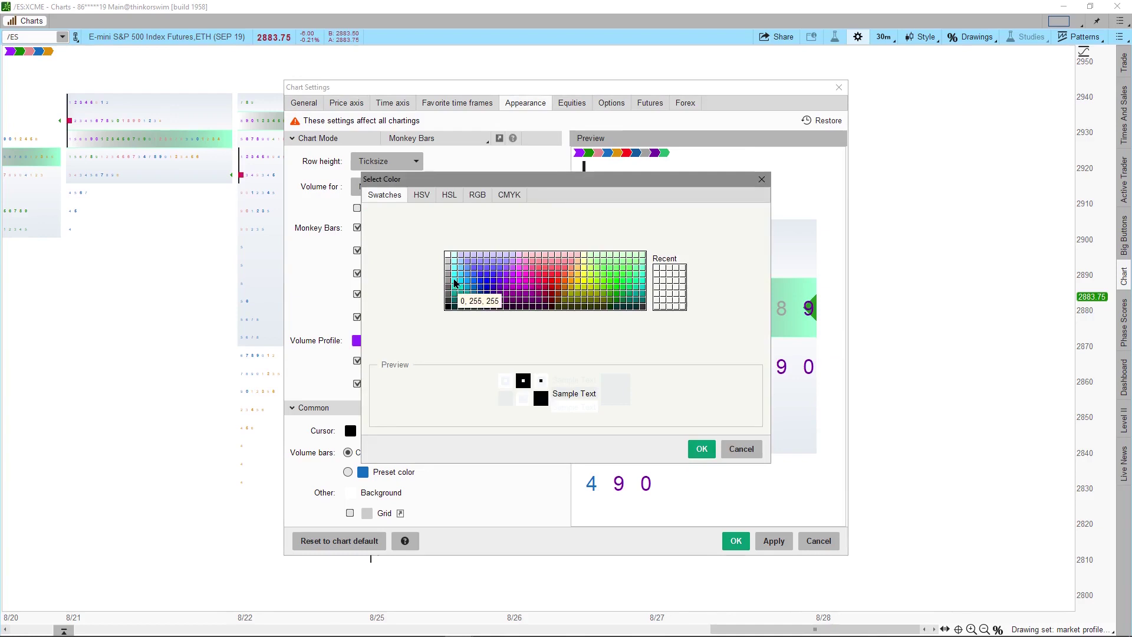
pyautogui.click(454, 283)
pyautogui.click(701, 449)
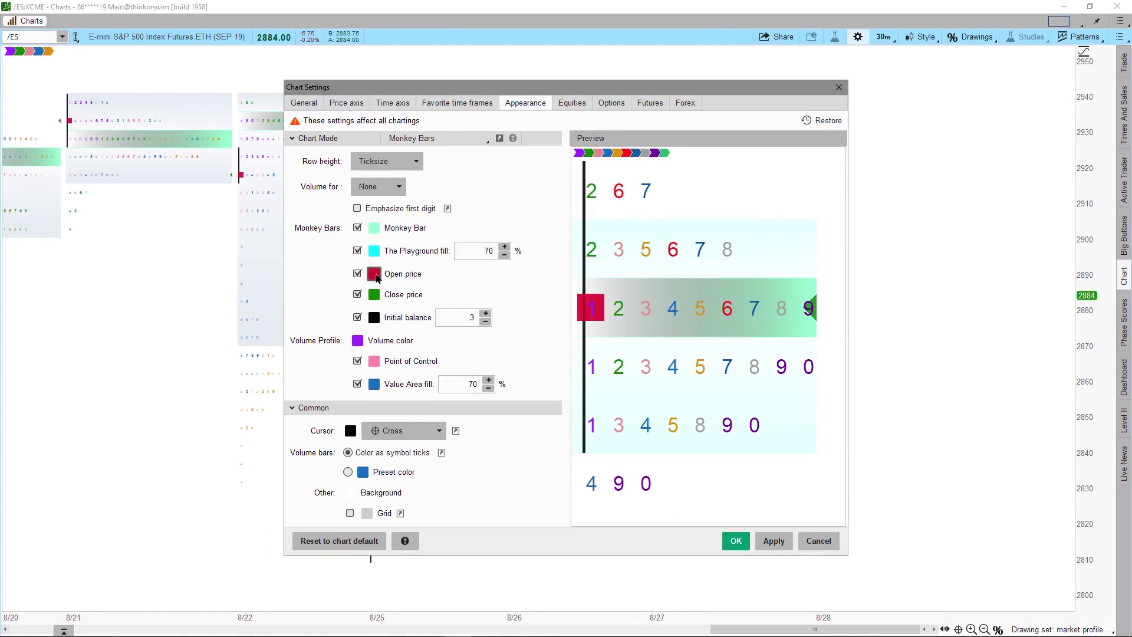
# Make the Open price colour yellow and the Close price colour magenta
pyautogui.click(376, 275)
pyautogui.click(388, 365)
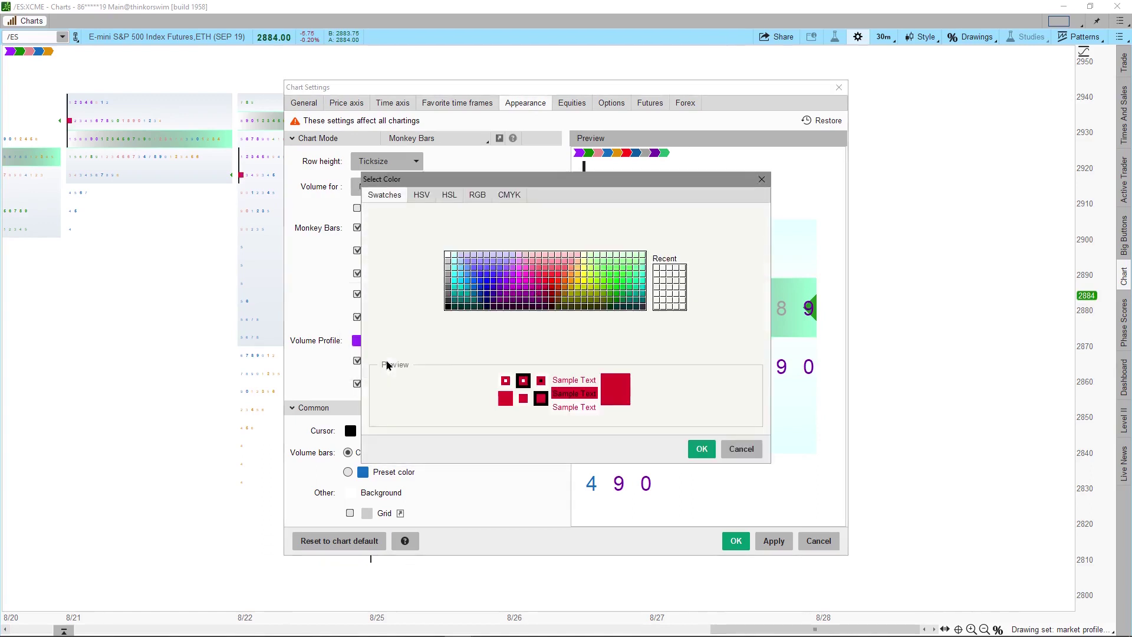
pyautogui.click(586, 283)
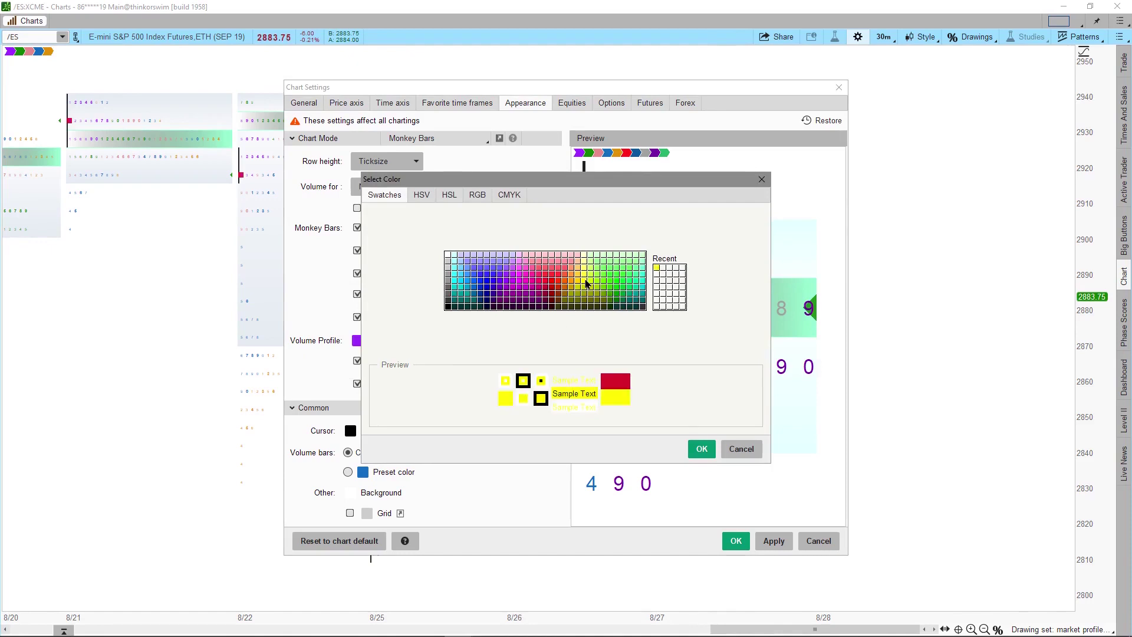
pyautogui.click(702, 450)
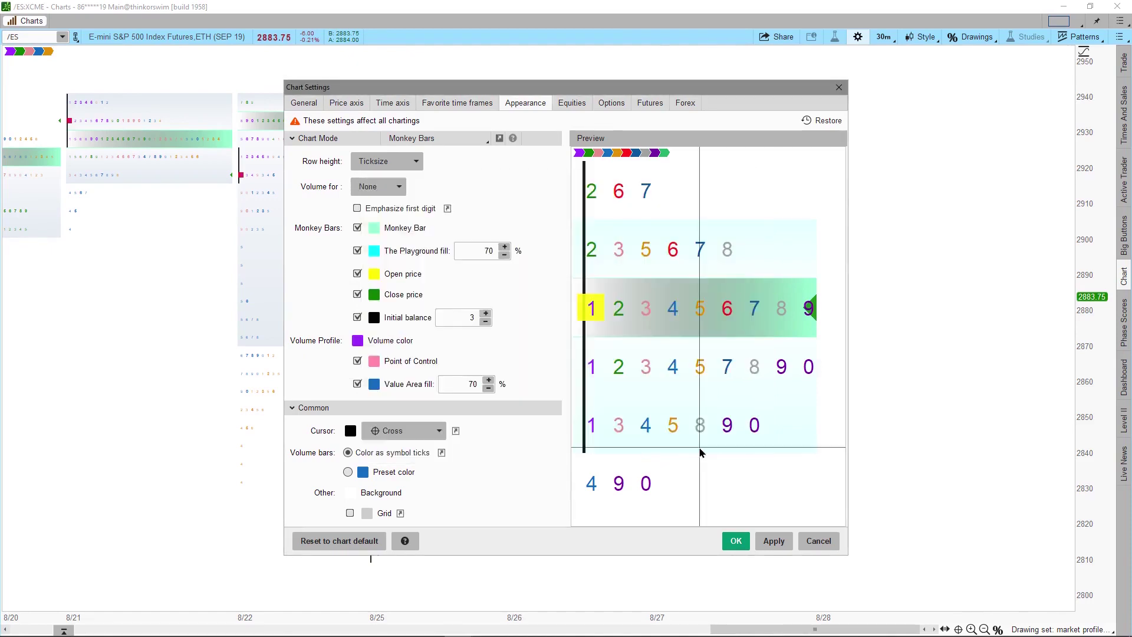
pyautogui.click(375, 298)
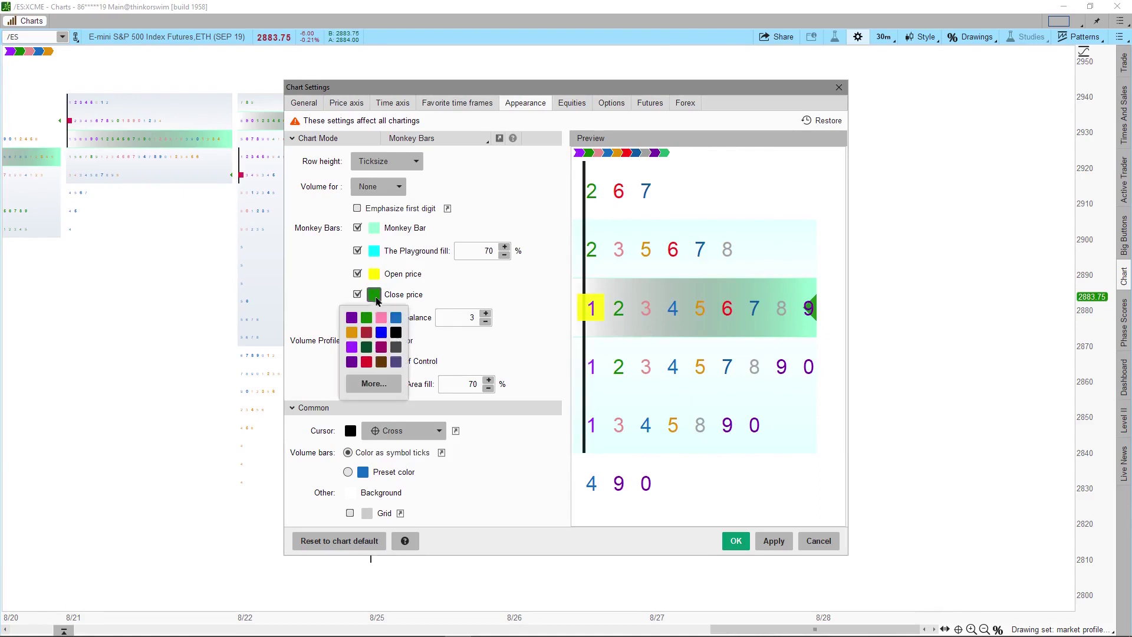
pyautogui.click(382, 348)
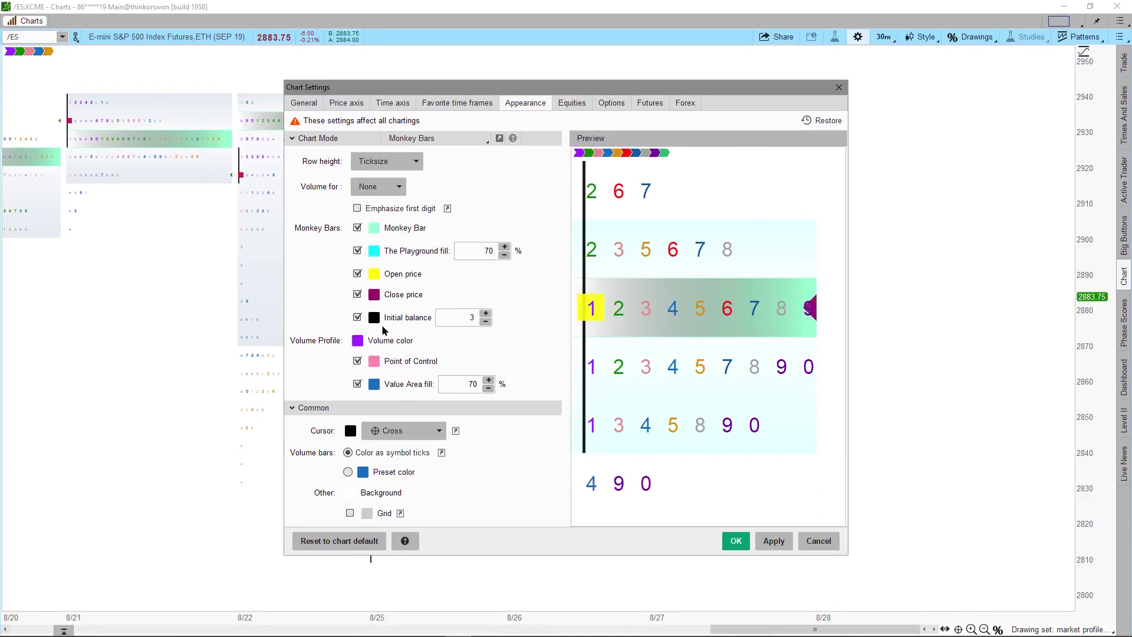
# Set the Initial balance colour to cyan
pyautogui.click(374, 319)
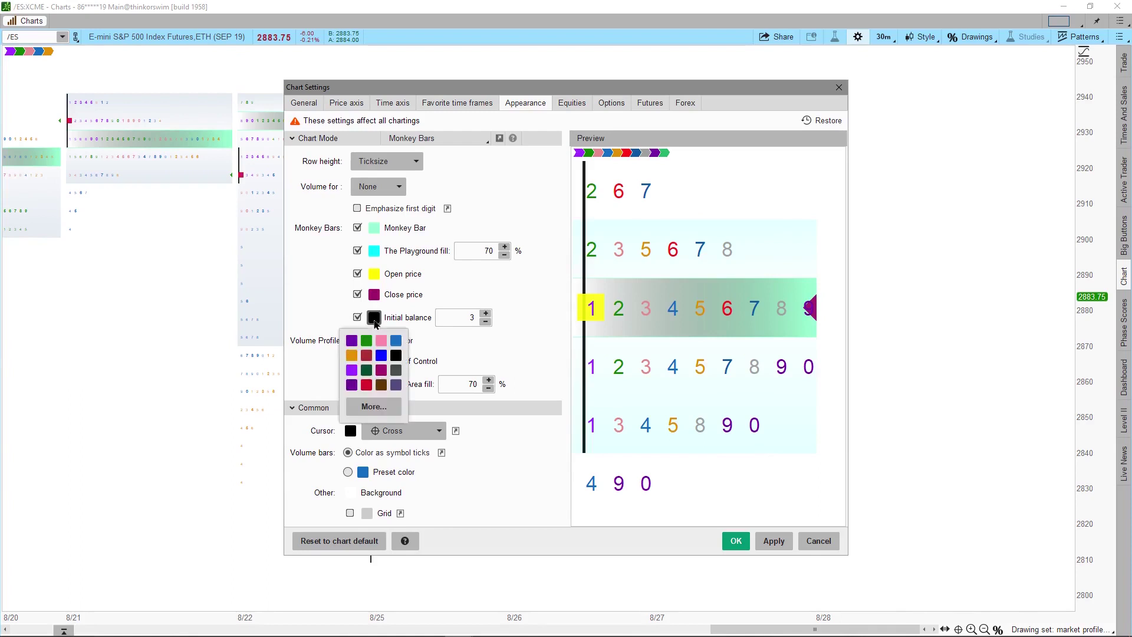
pyautogui.click(374, 406)
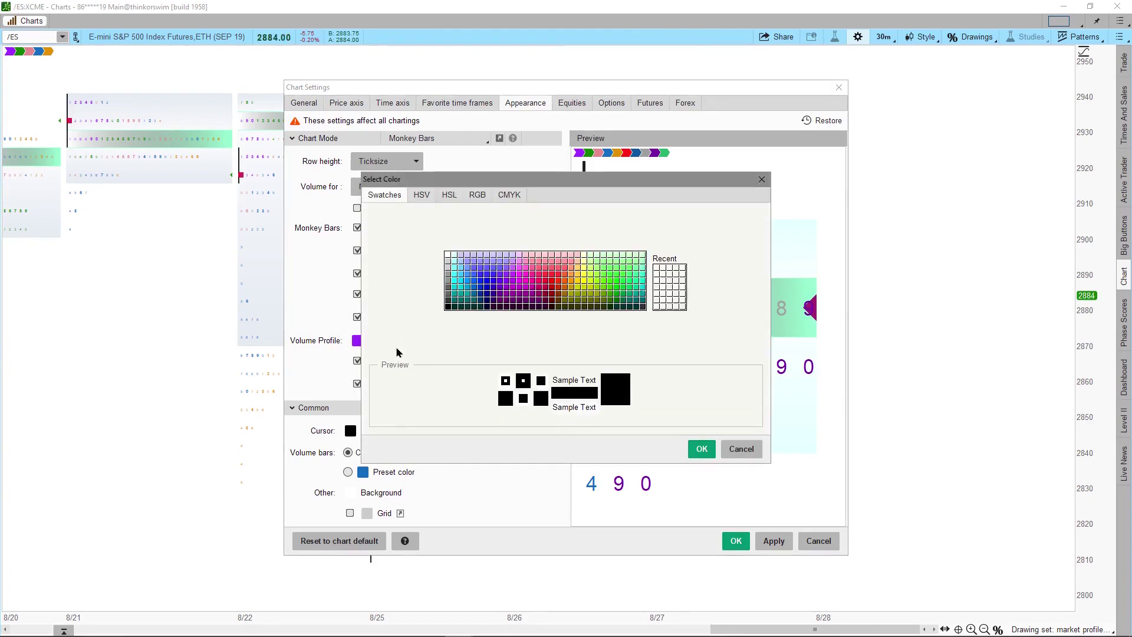
pyautogui.click(454, 284)
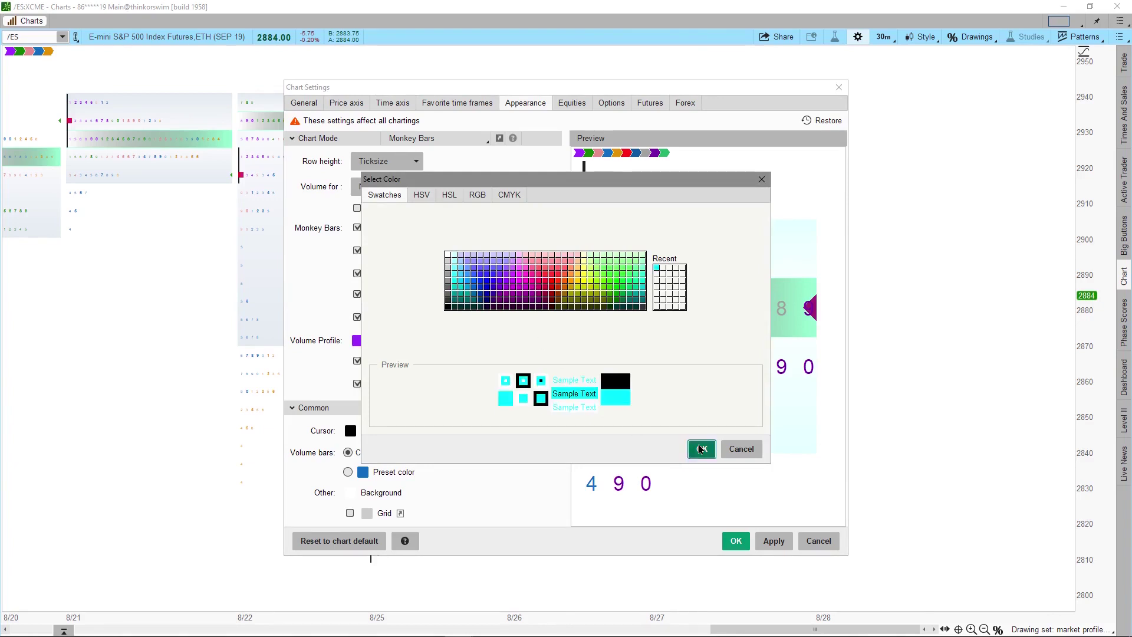
pyautogui.click(701, 449)
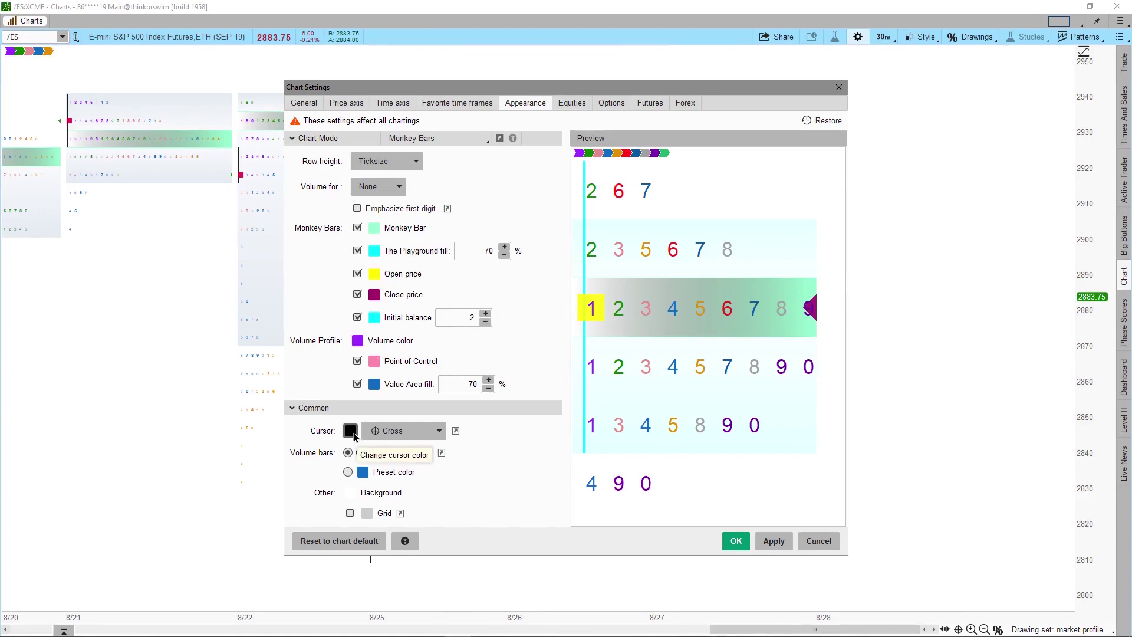
# Pick light grey from the full colour picker as the Cursor colour
pyautogui.click(351, 431)
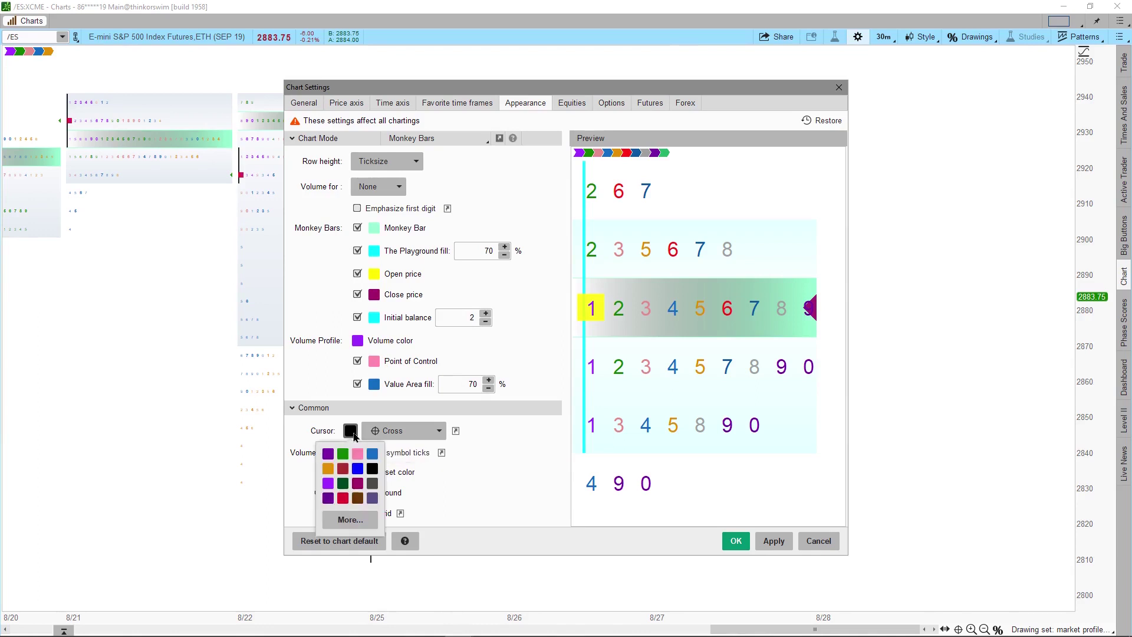
pyautogui.click(348, 520)
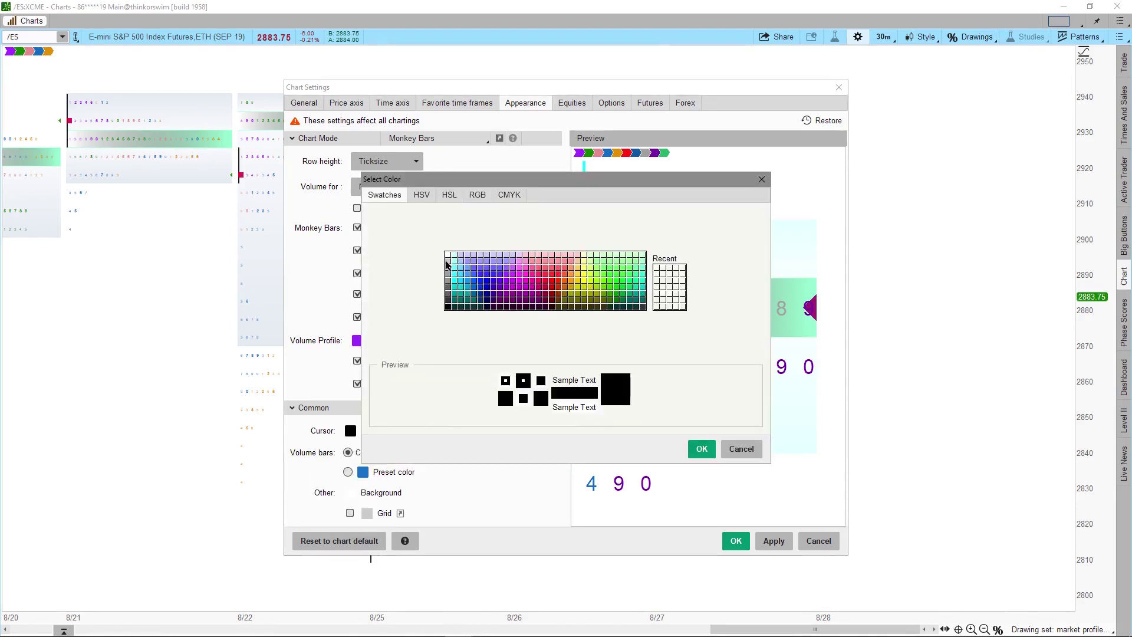
pyautogui.click(447, 262)
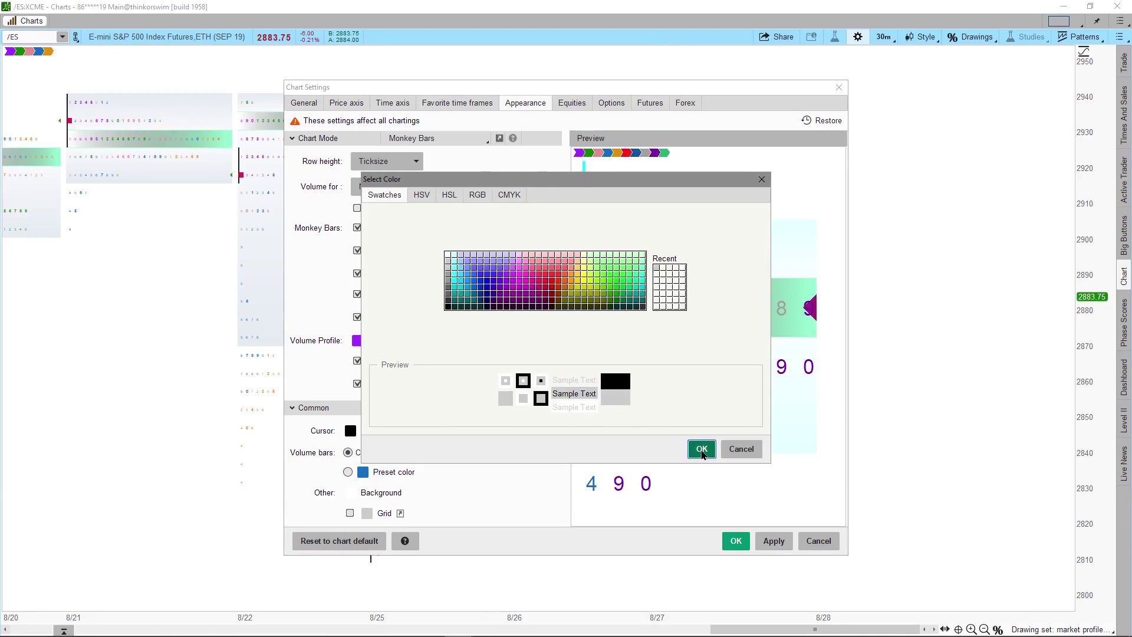
pyautogui.click(702, 448)
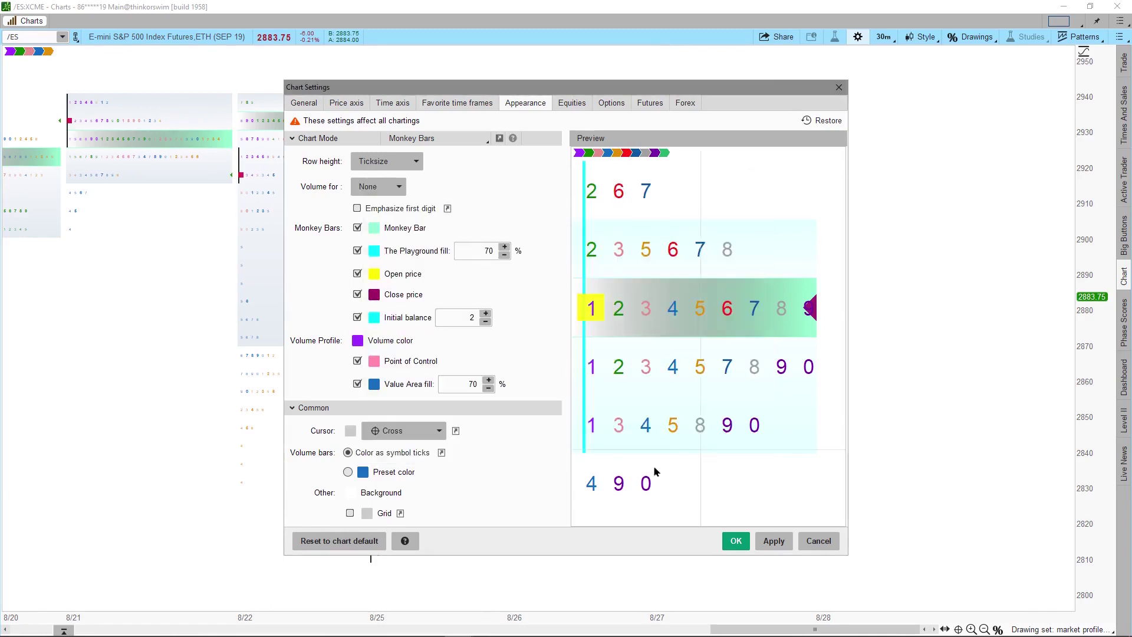
# Choose black as the Background colour and apply the settings to the chart
pyautogui.click(350, 493)
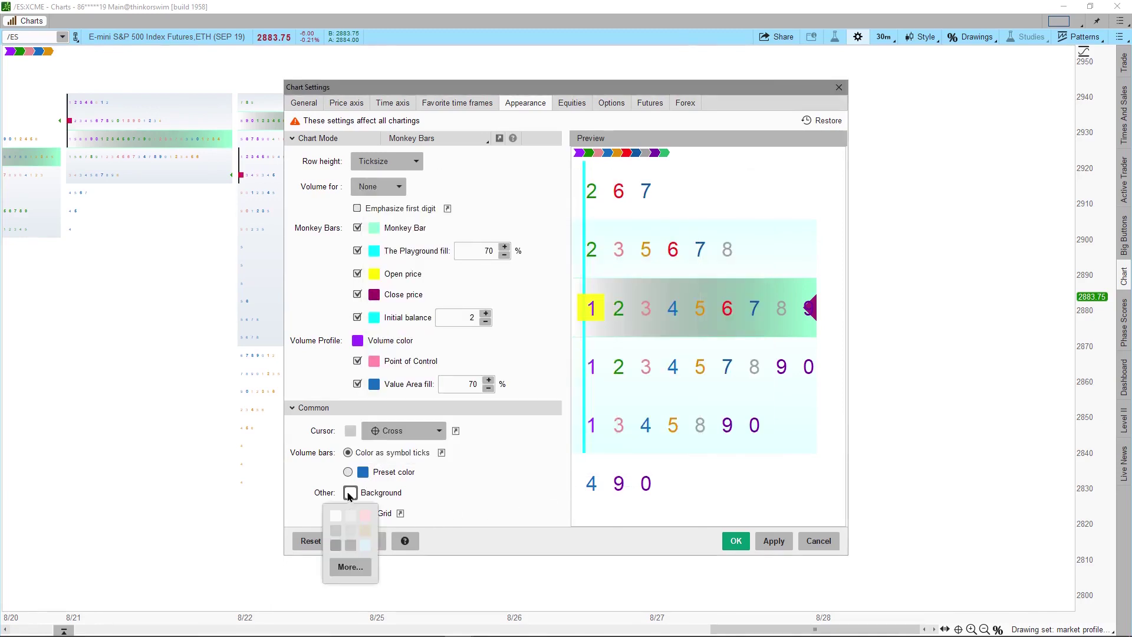
pyautogui.click(349, 567)
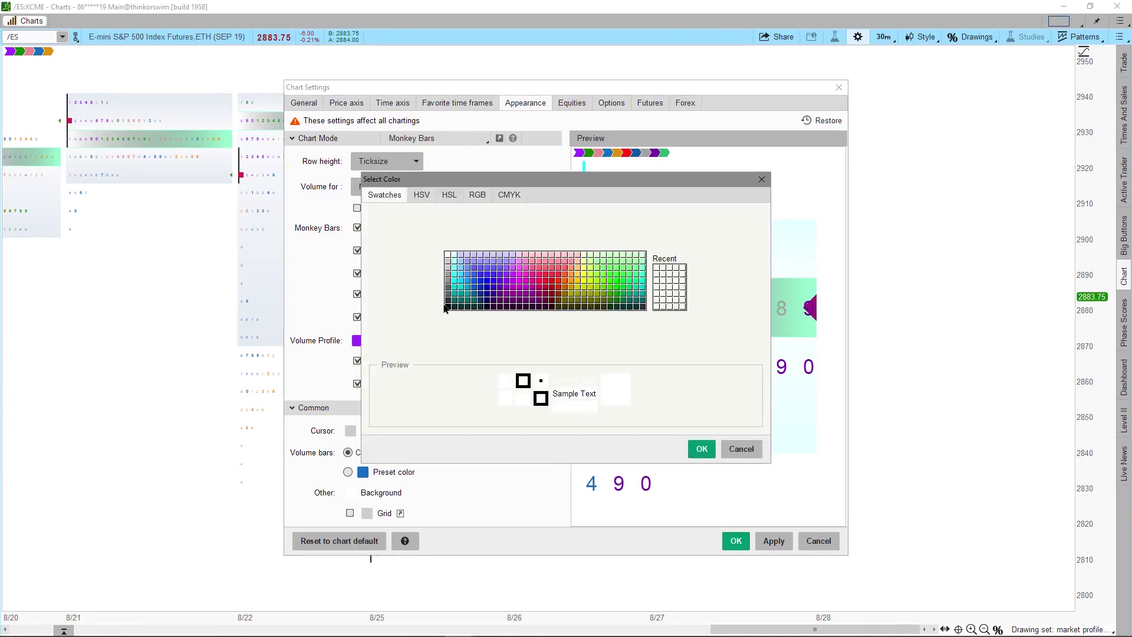
pyautogui.click(448, 307)
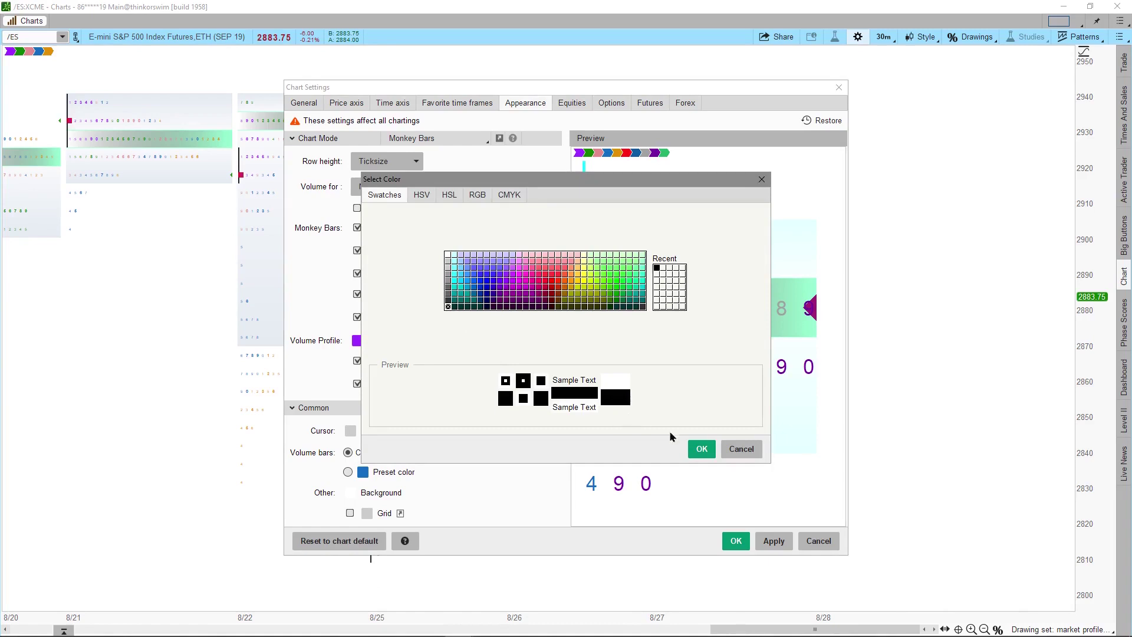
pyautogui.click(701, 449)
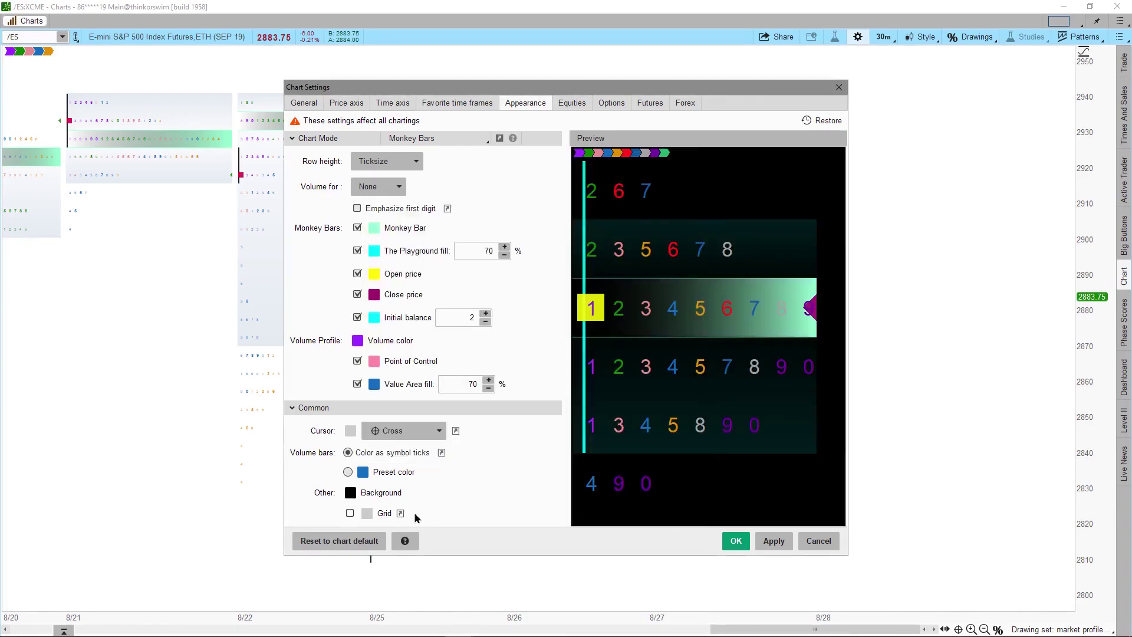
pyautogui.click(774, 541)
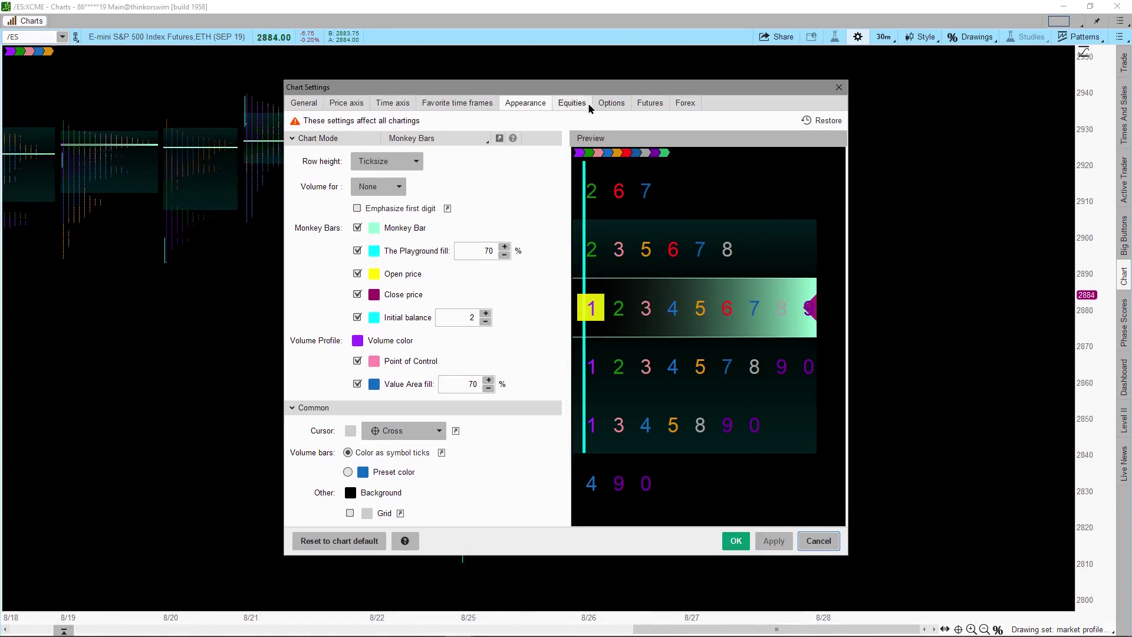
# On the Futures tab, uncheck Show Extended-Hours Trading session and apply
pyautogui.click(650, 103)
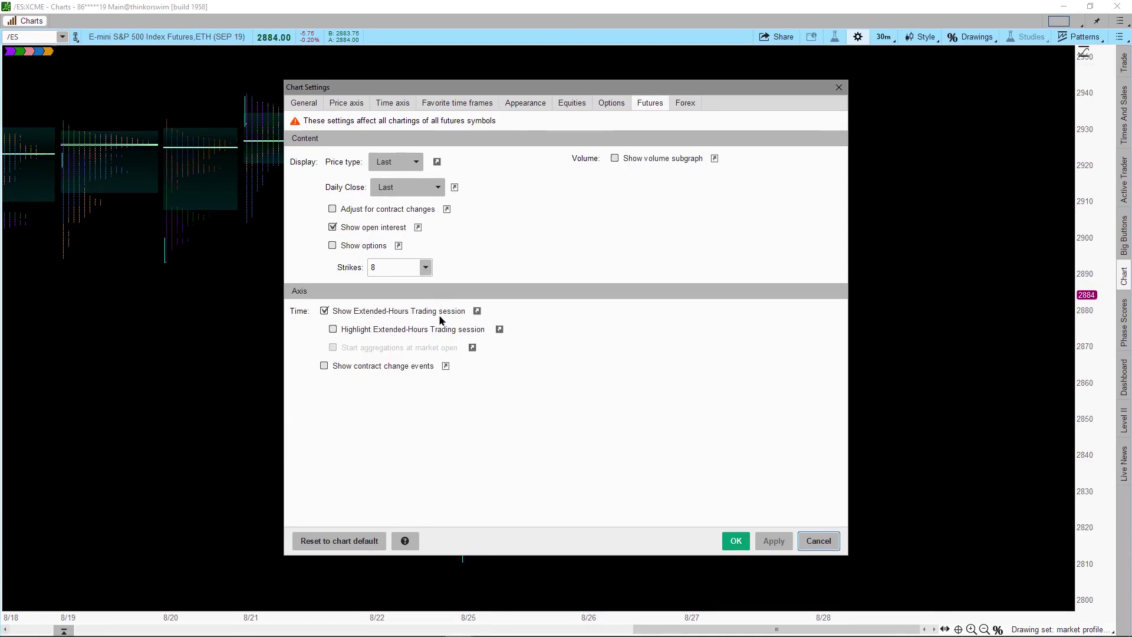
pyautogui.click(324, 312)
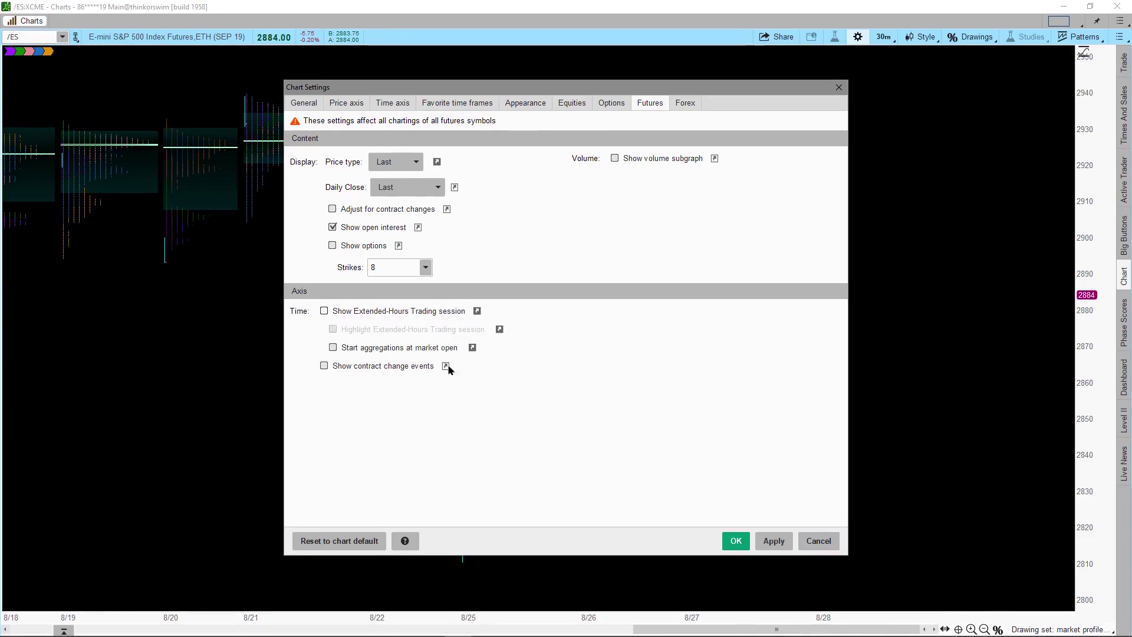
pyautogui.click(774, 543)
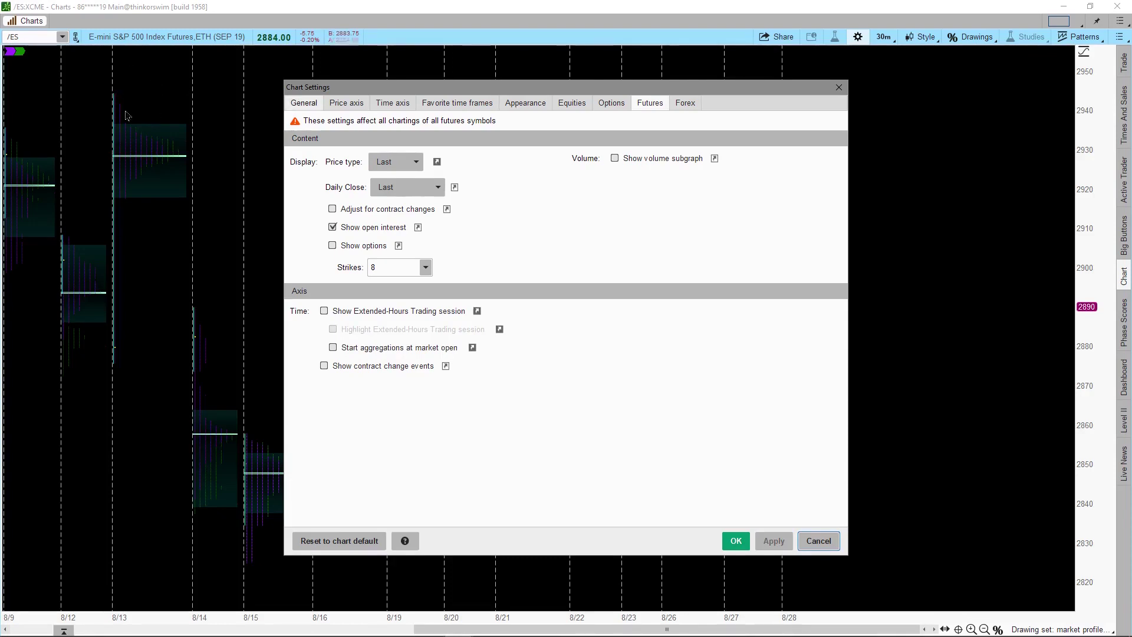
# On the Time axis tab, uncheck Show rollover lines and apply
pyautogui.click(398, 105)
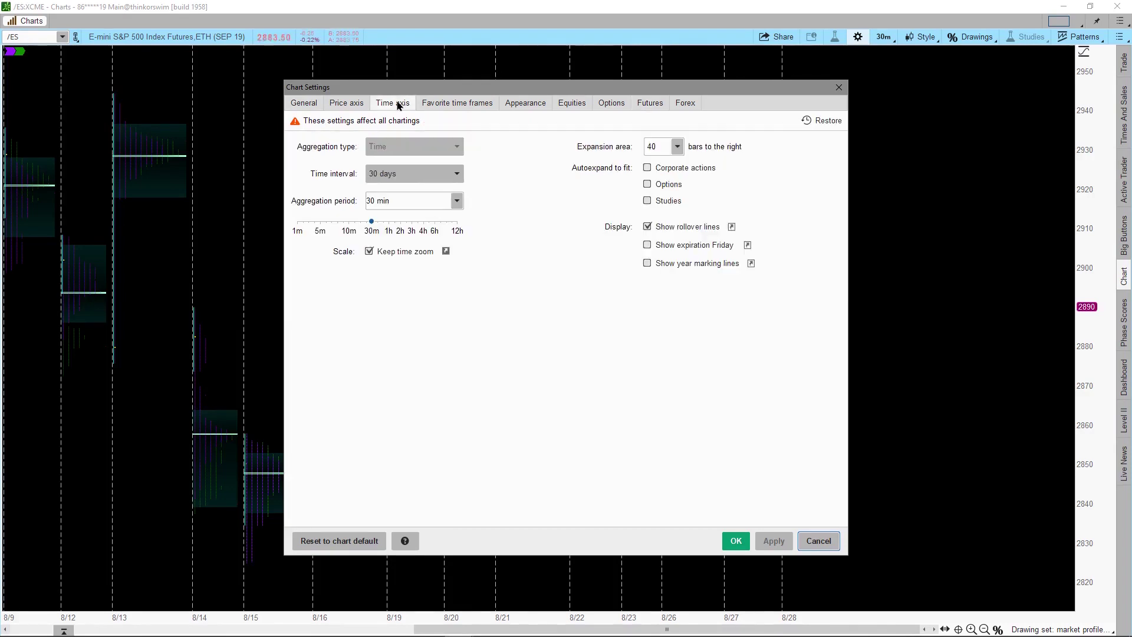
pyautogui.click(647, 227)
pyautogui.click(776, 541)
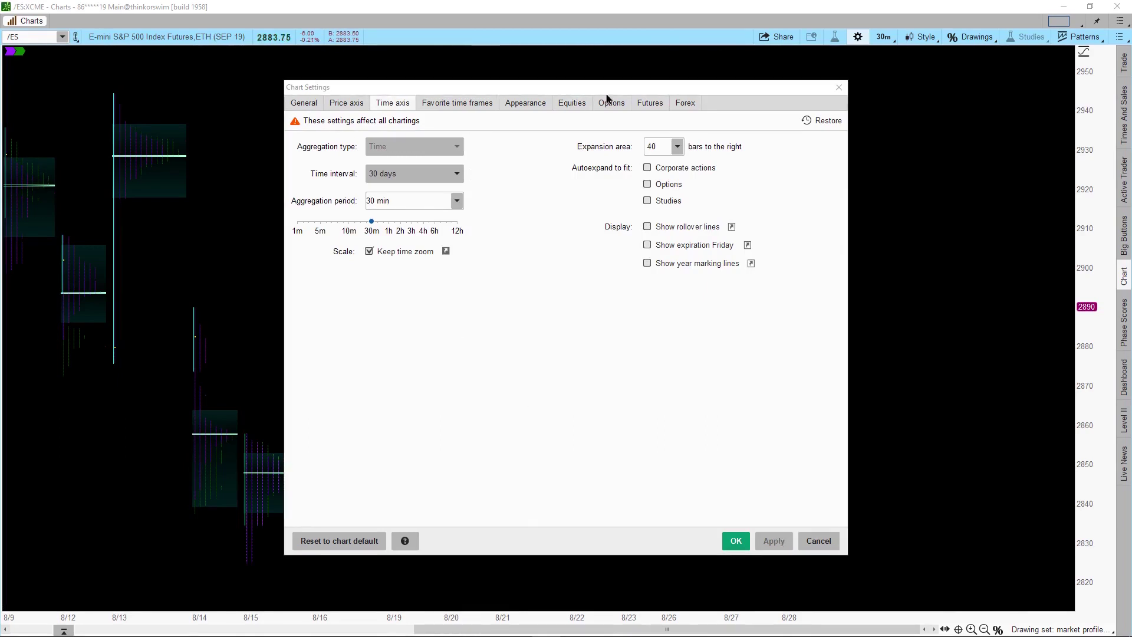
# Back on the Appearance tab, make the first period's letters yellow
pyautogui.click(534, 105)
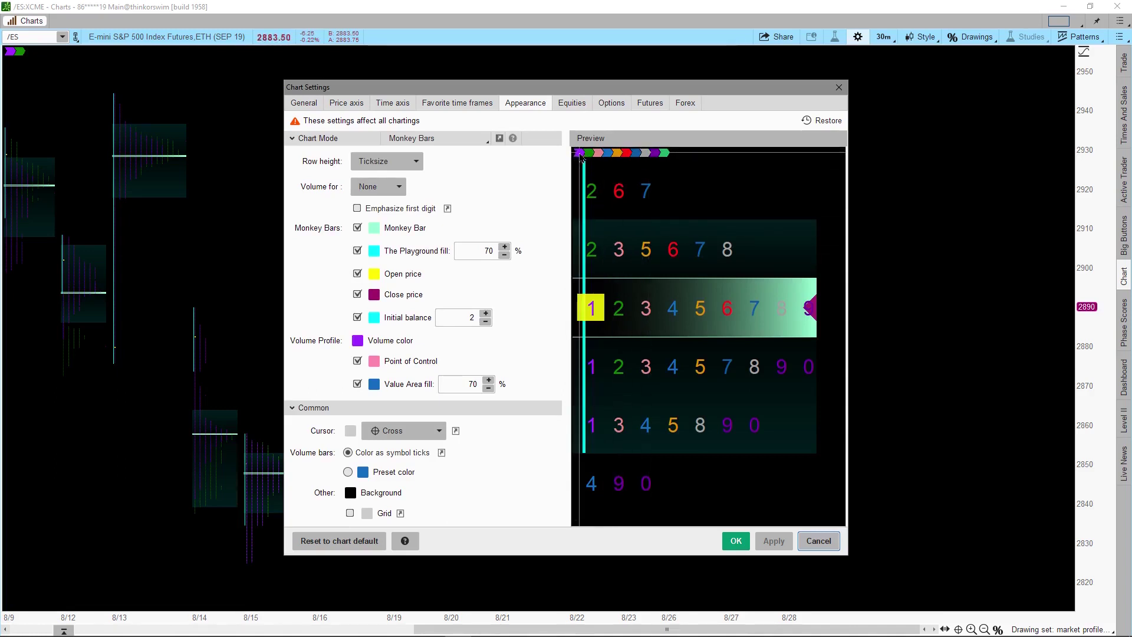
pyautogui.click(581, 153)
pyautogui.click(572, 241)
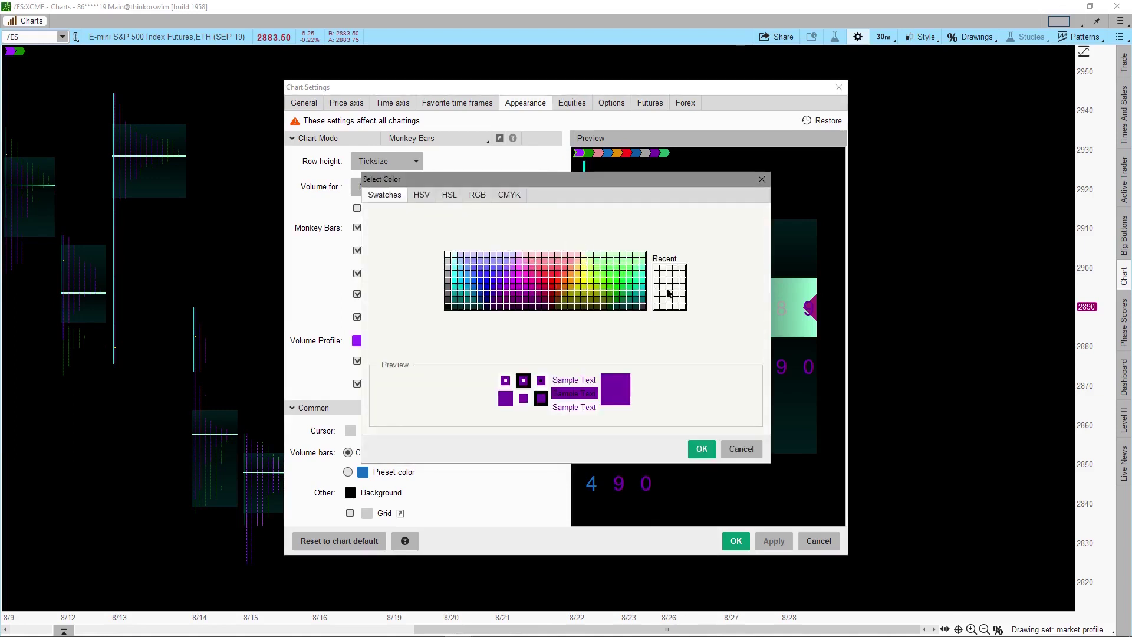
pyautogui.click(585, 281)
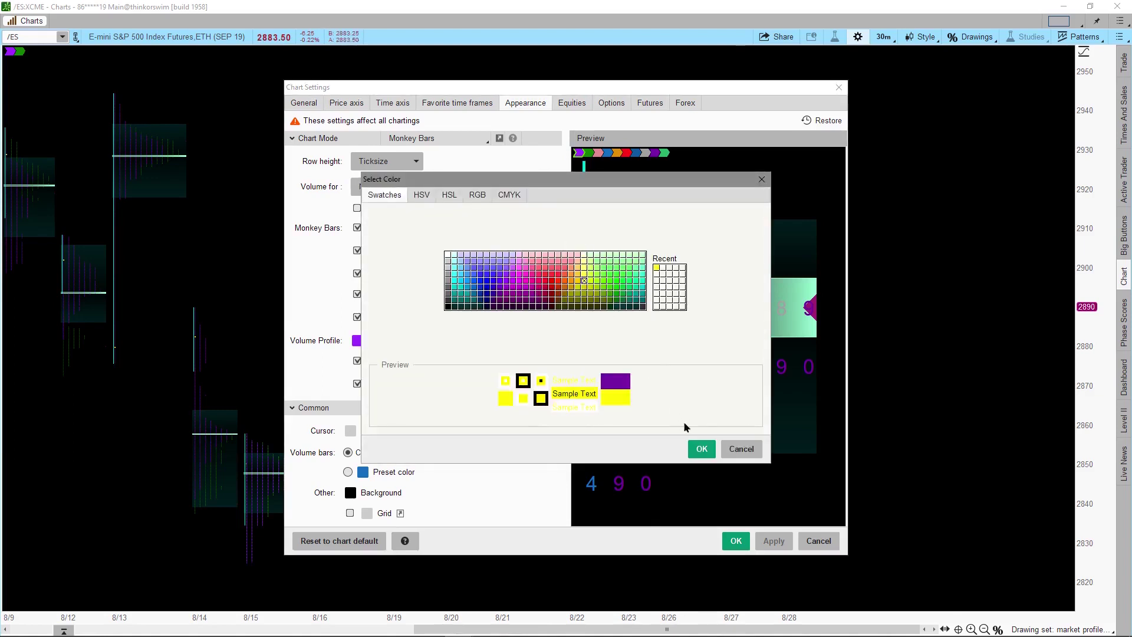
pyautogui.click(702, 449)
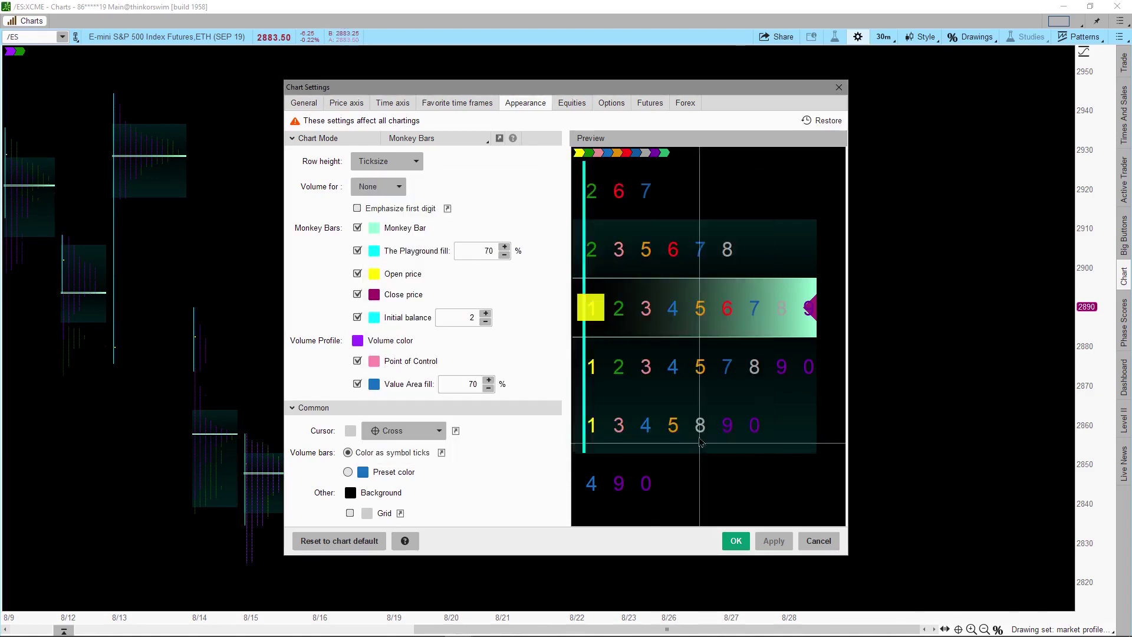
# Make the second period's letters yellow too, then close Chart Settings with OK
pyautogui.click(591, 155)
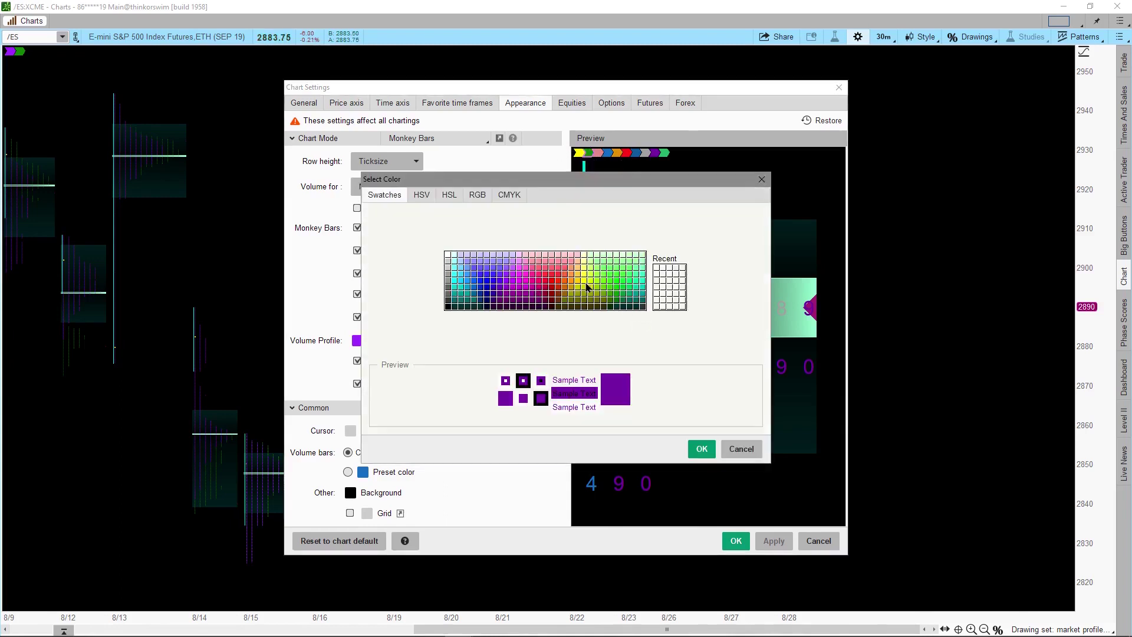
pyautogui.click(585, 280)
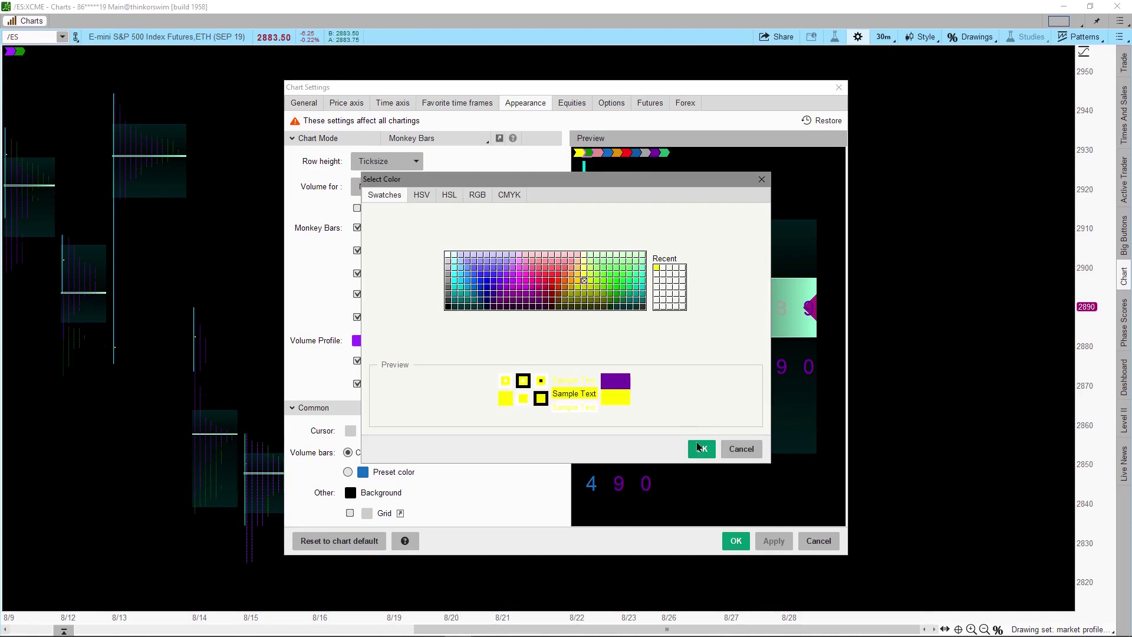
pyautogui.click(700, 449)
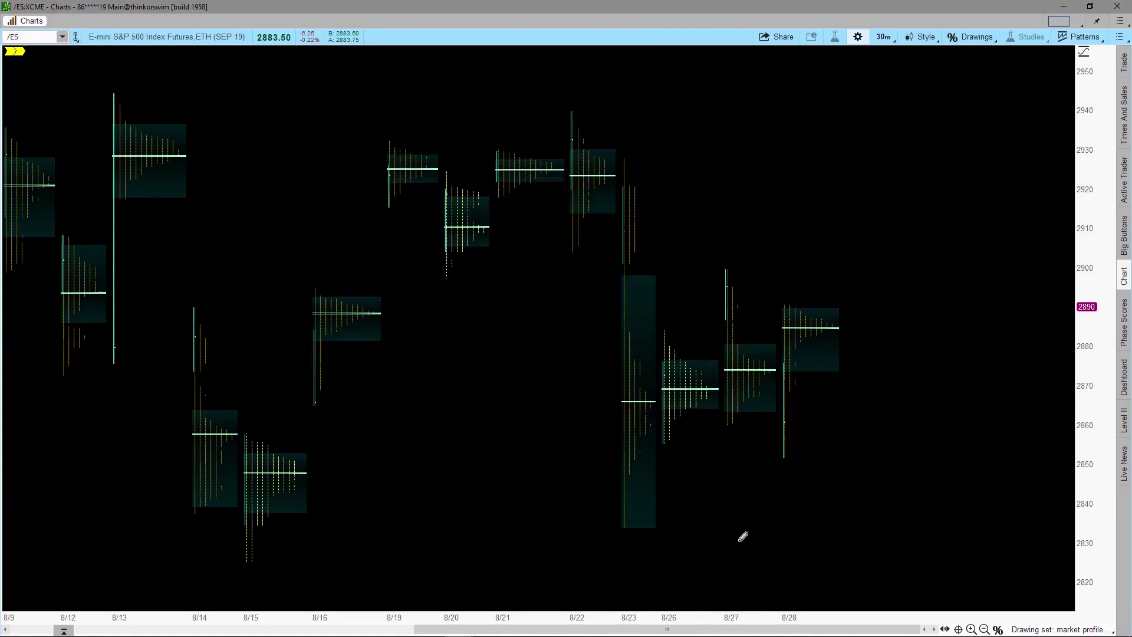
pyautogui.click(736, 541)
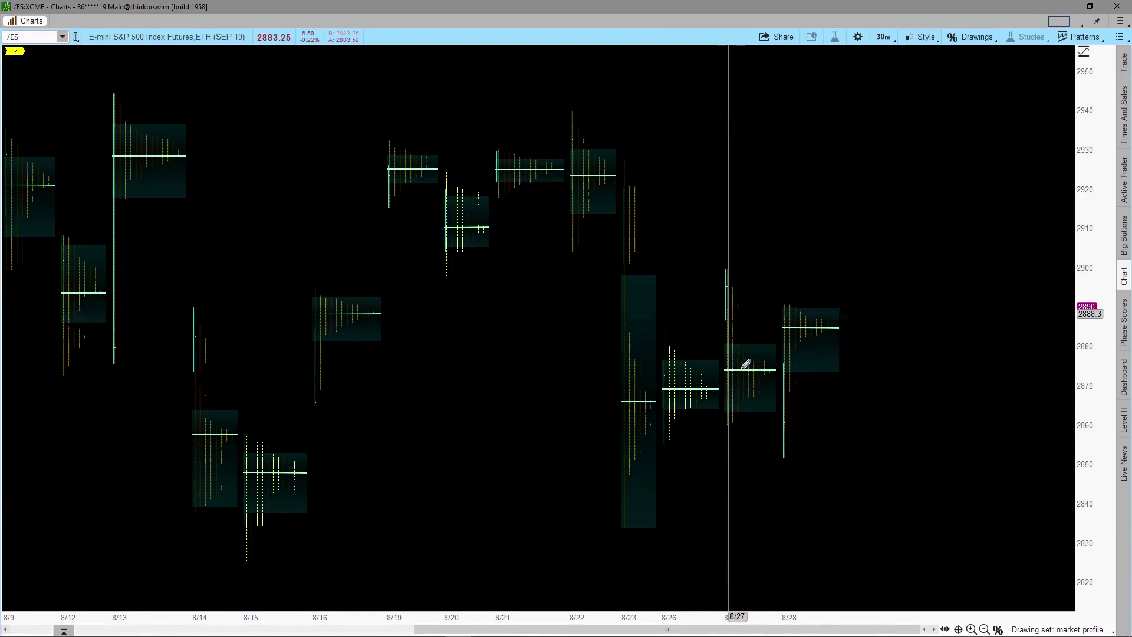
pyautogui.scroll(3, 733, 366)
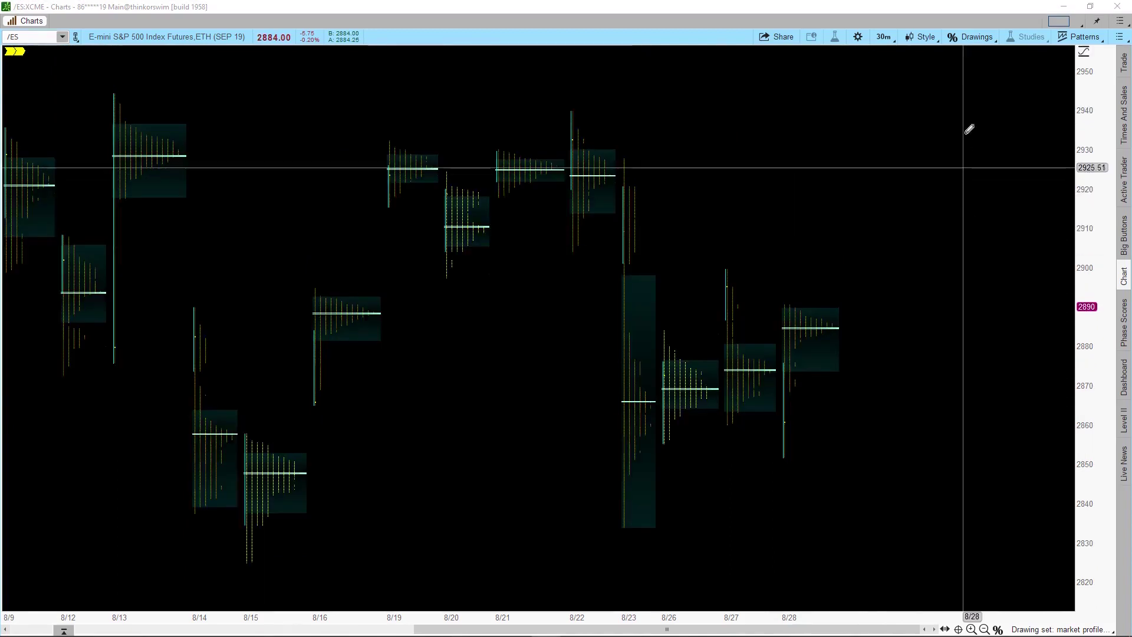
# Save the current chart setup as the 'market profile' style, overwriting the existing one
pyautogui.click(925, 37)
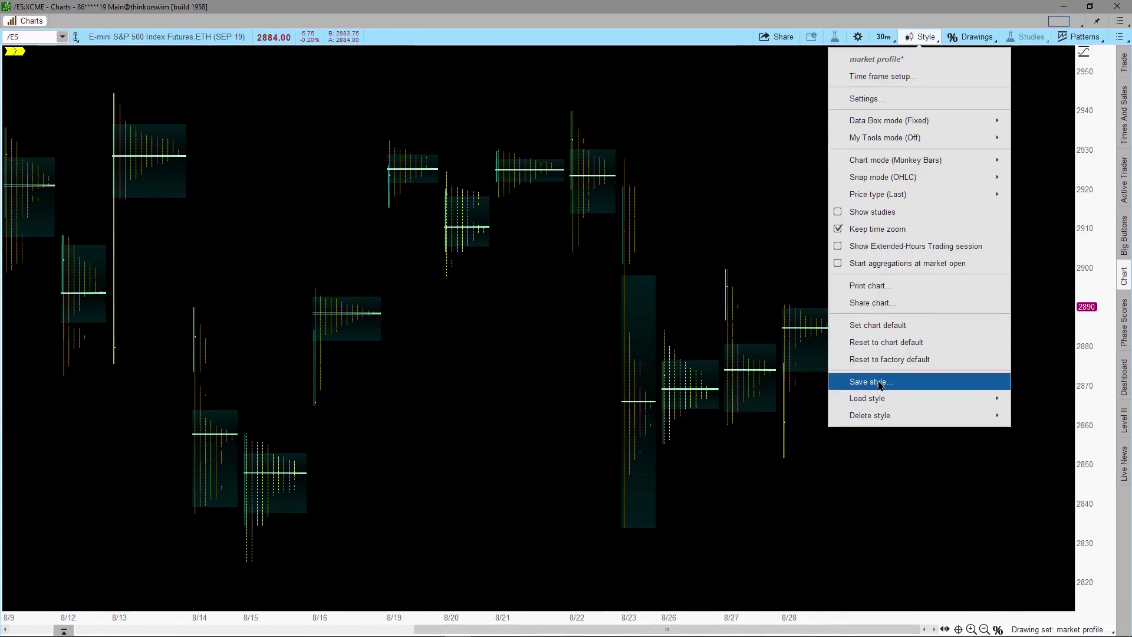
pyautogui.click(871, 382)
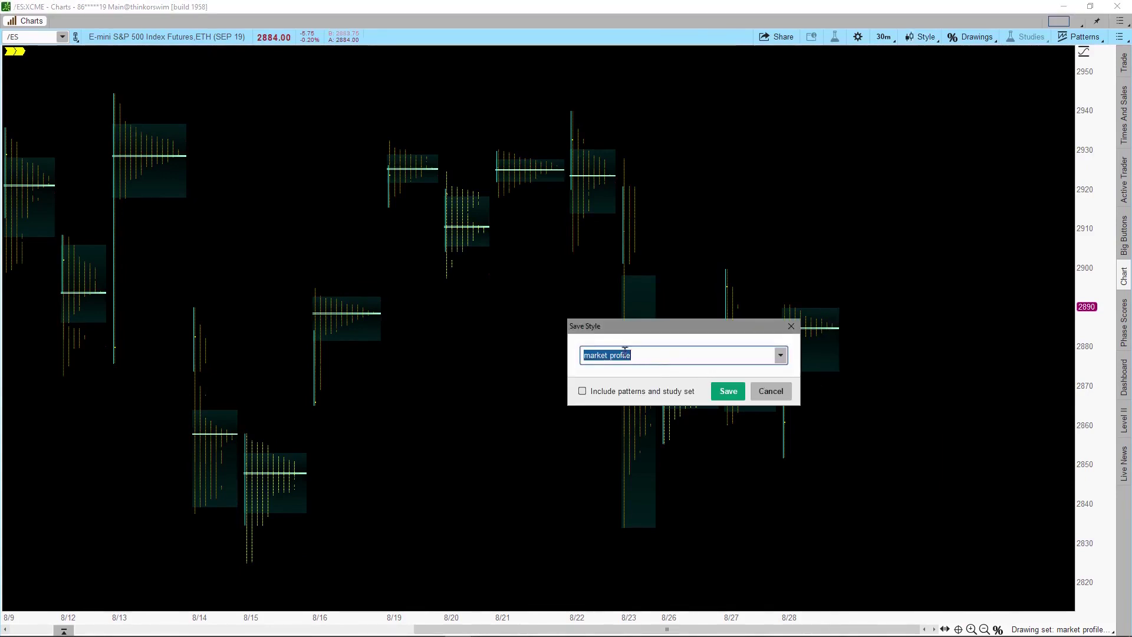
pyautogui.click(728, 391)
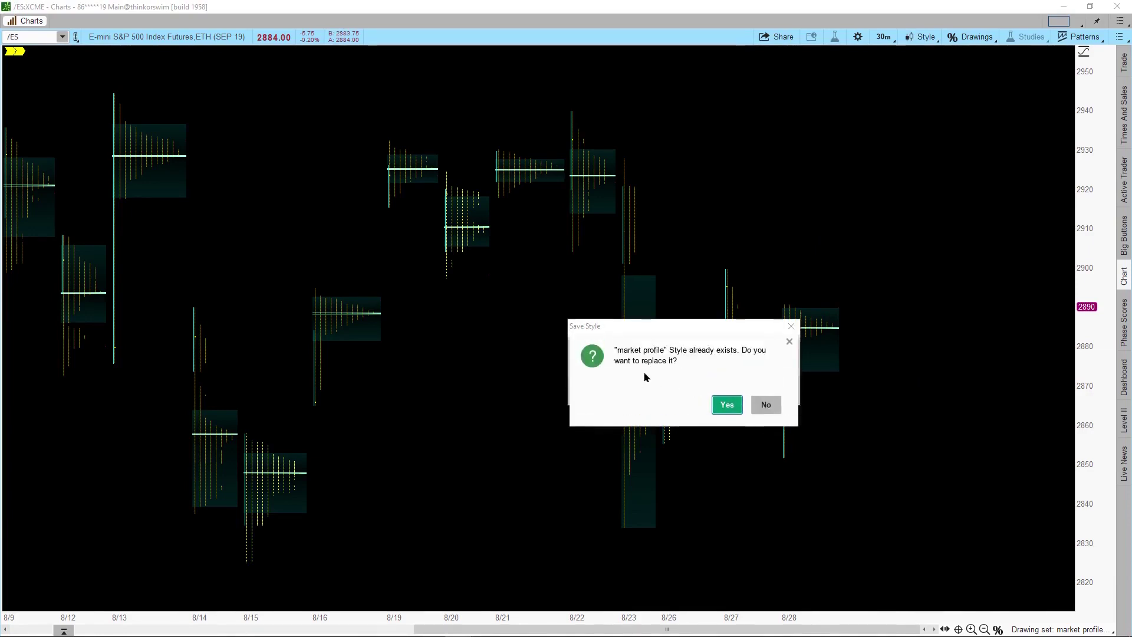
pyautogui.click(729, 406)
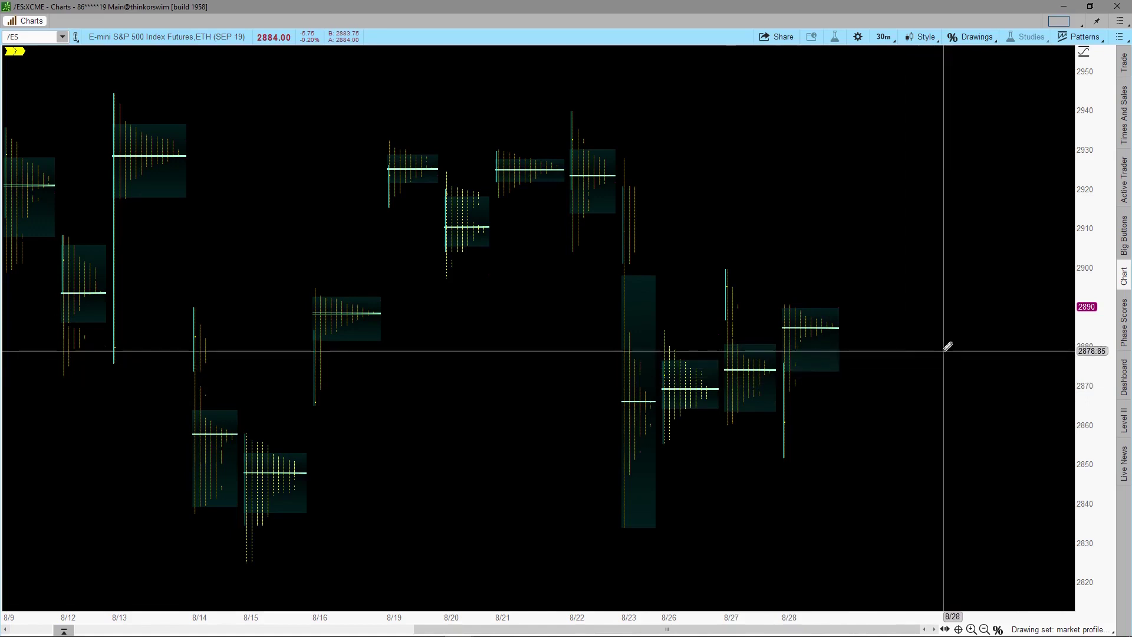
# Scroll up on the chart to bring the 11/27 npoc, single-print and poor-low levels into view
pyautogui.scroll(3, 1007, 275)
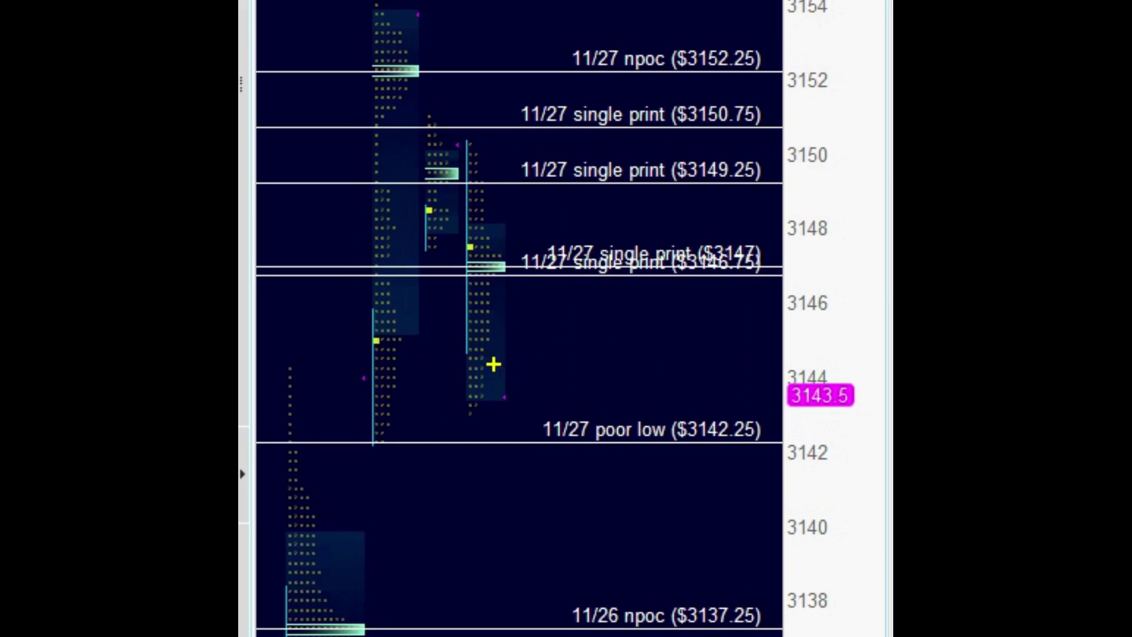
pyautogui.moveTo(492, 363)
pyautogui.mouseDown()
pyautogui.moveTo(460, 426)
pyautogui.moveTo(414, 364)
pyautogui.mouseUp()
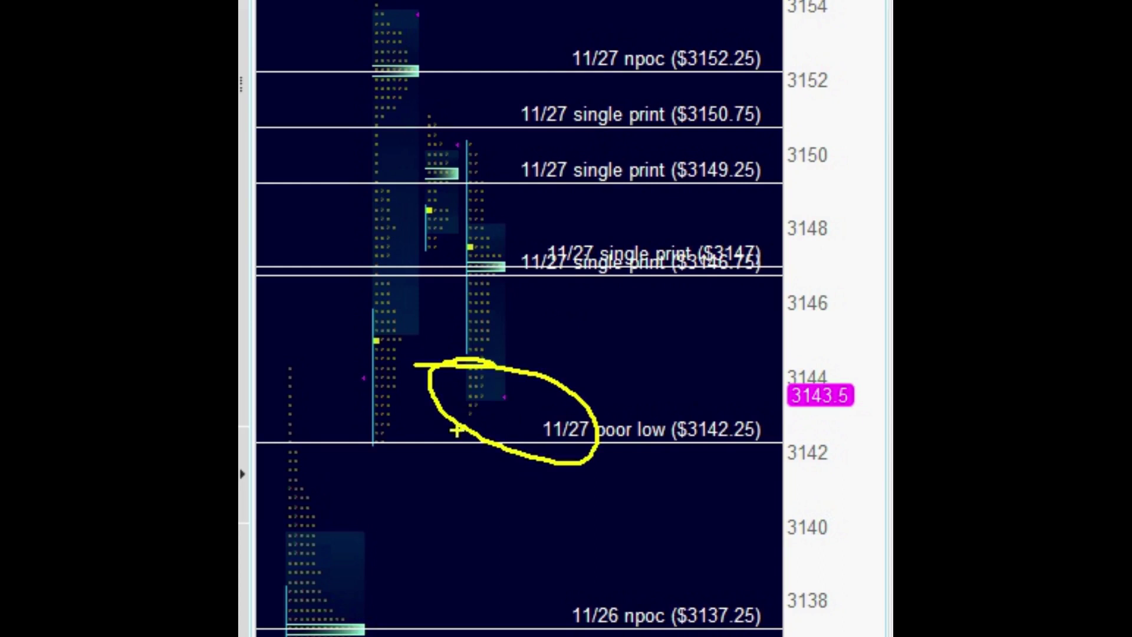
pyautogui.moveTo(445, 457); pyautogui.dragTo(425, 487)
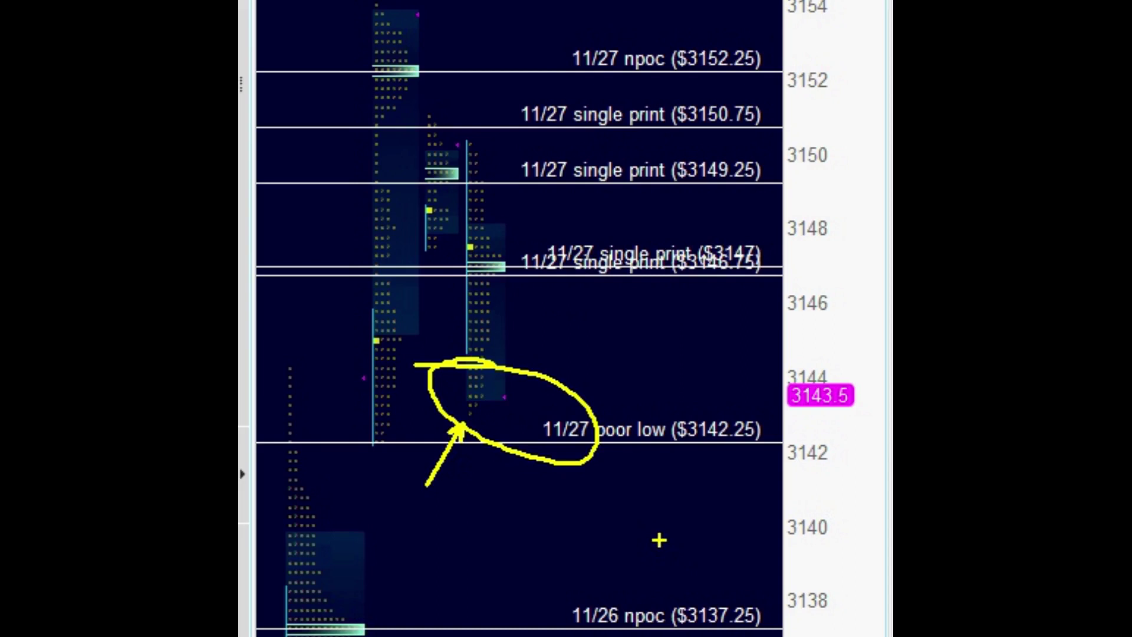
pyautogui.press('Escape')
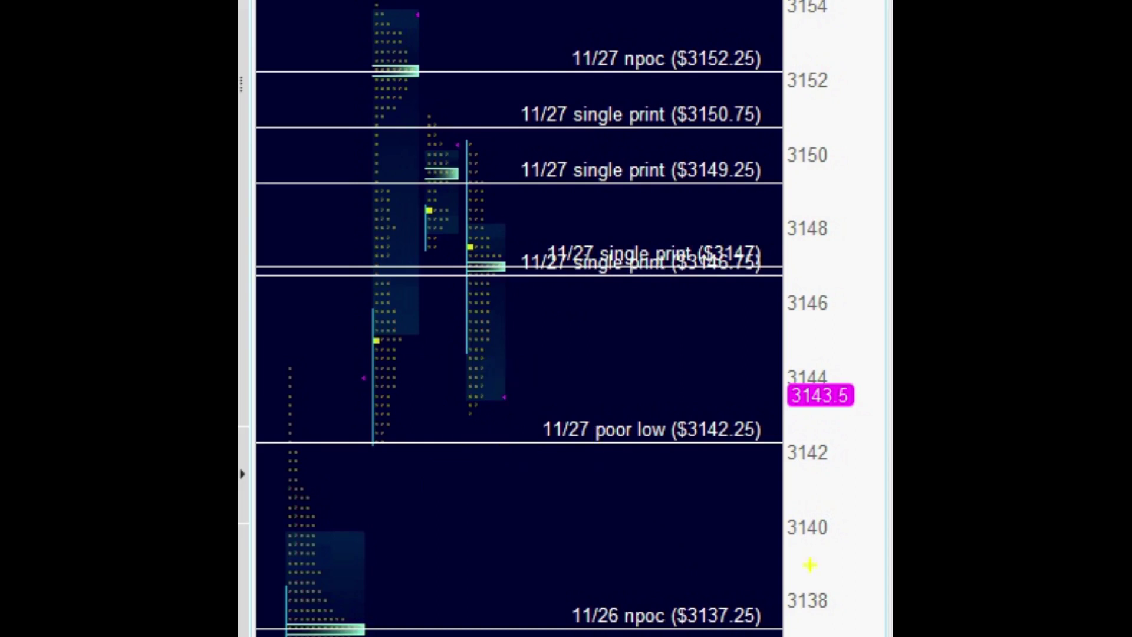
pyautogui.moveTo(406, 407); pyautogui.dragTo(307, 431)
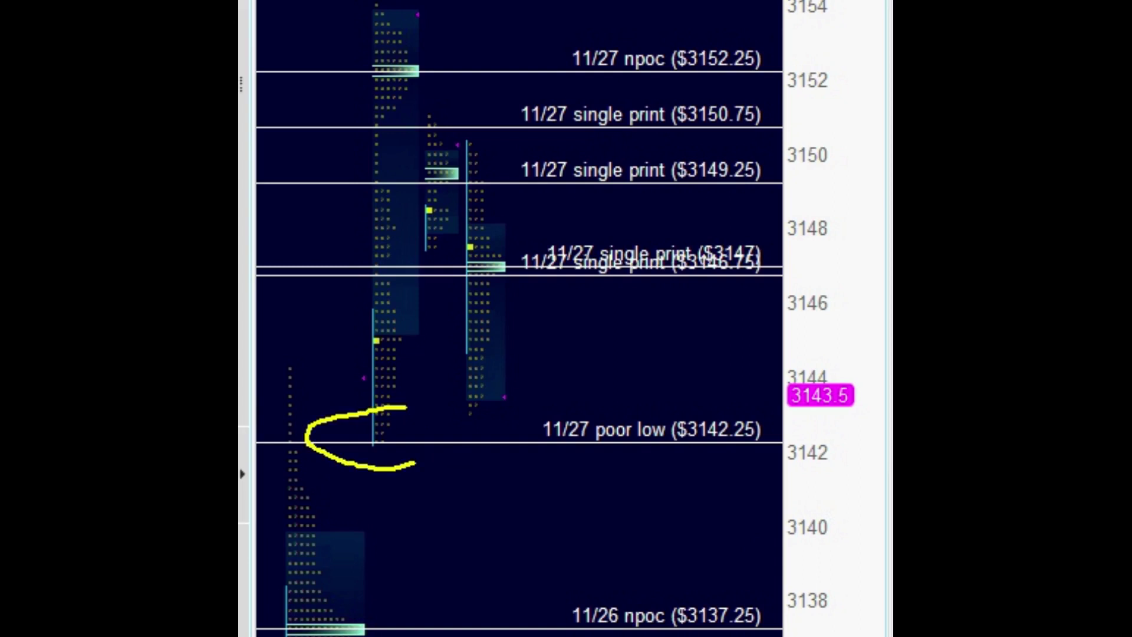
pyautogui.moveTo(416, 463); pyautogui.dragTo(407, 406)
pyautogui.press('b')
pyautogui.moveTo(380, 463); pyautogui.dragTo(399, 529)
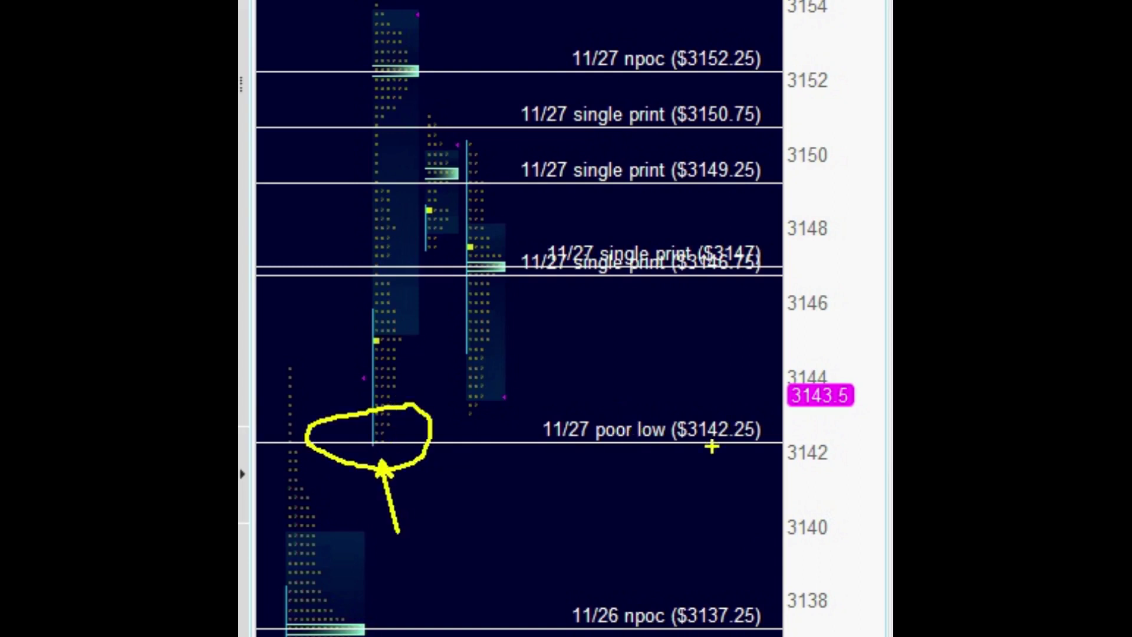
pyautogui.moveTo(701, 451); pyautogui.dragTo(647, 522)
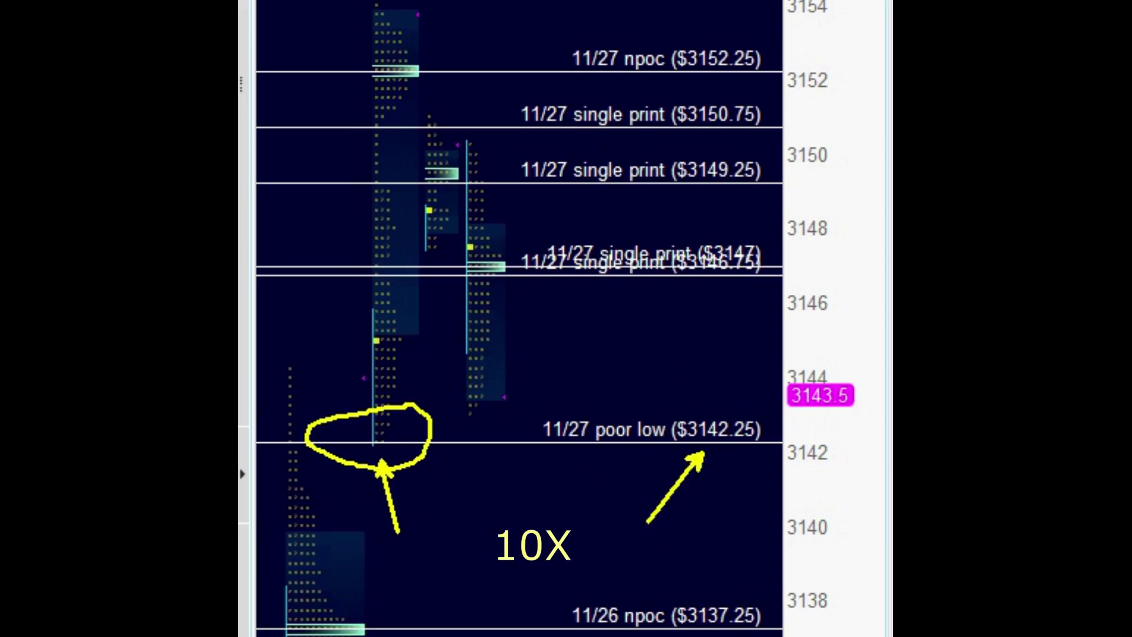
pyautogui.press('Escape')
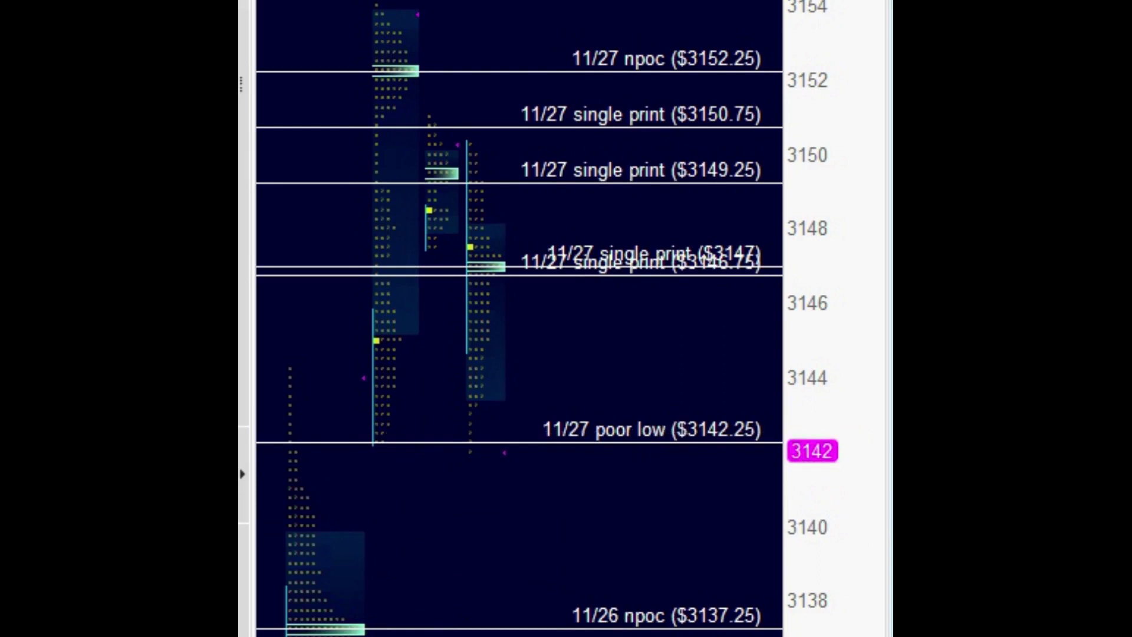
pyautogui.moveTo(497, 412)
pyautogui.mouseDown()
pyautogui.moveTo(405, 476)
pyautogui.moveTo(510, 428)
pyautogui.moveTo(488, 416)
pyautogui.mouseUp()
pyautogui.moveTo(471, 469); pyautogui.dragTo(500, 545)
pyautogui.moveTo(463, 482); pyautogui.dragTo(483, 479)
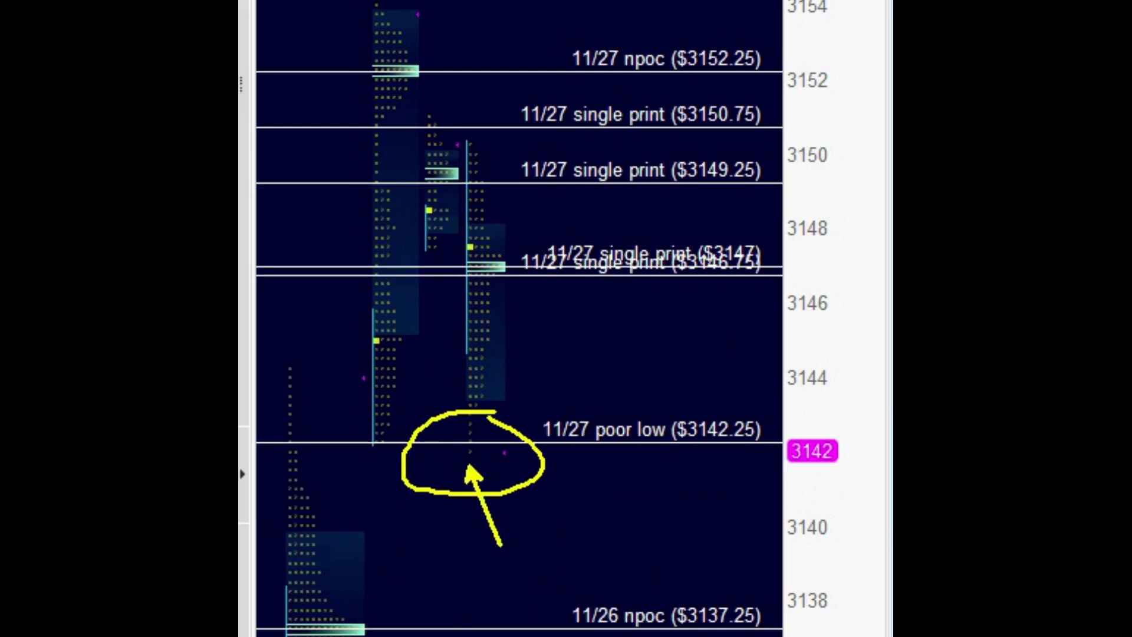
pyautogui.press('Escape')
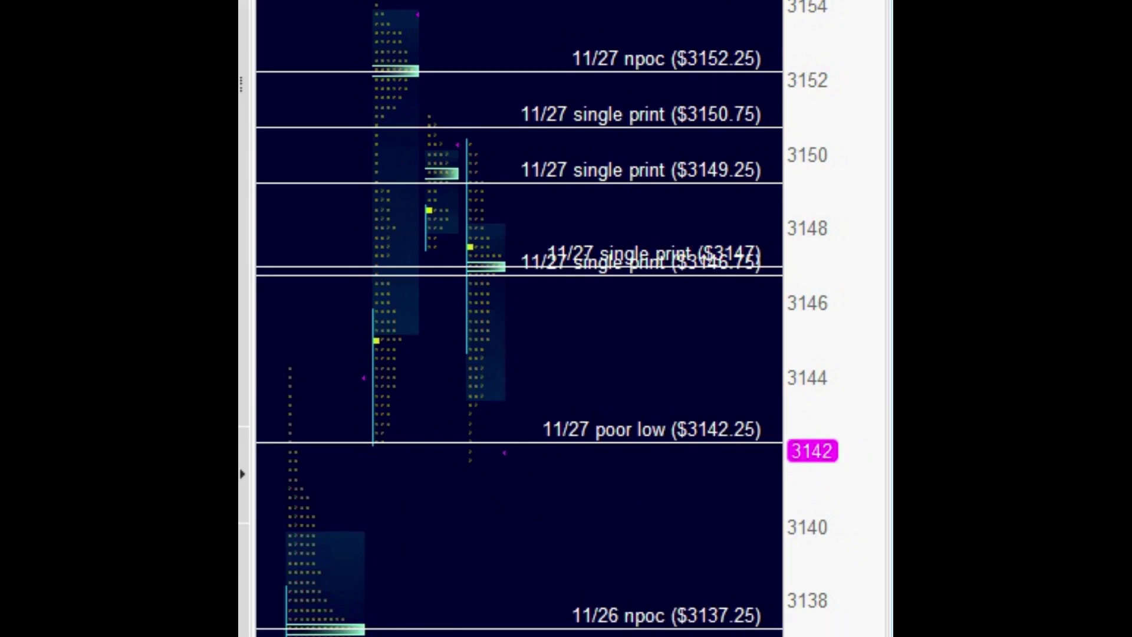
pyautogui.moveTo(587, 550)
pyautogui.mouseDown()
pyautogui.moveTo(539, 611)
pyautogui.moveTo(759, 609)
pyautogui.moveTo(602, 558)
pyautogui.mouseUp()
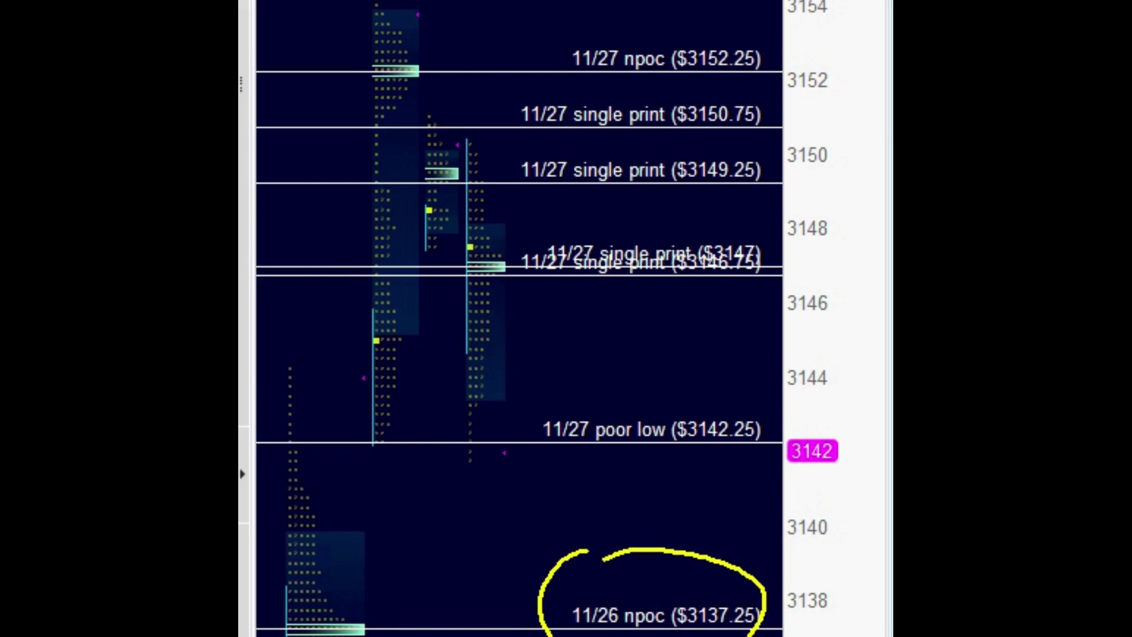
pyautogui.press('Escape')
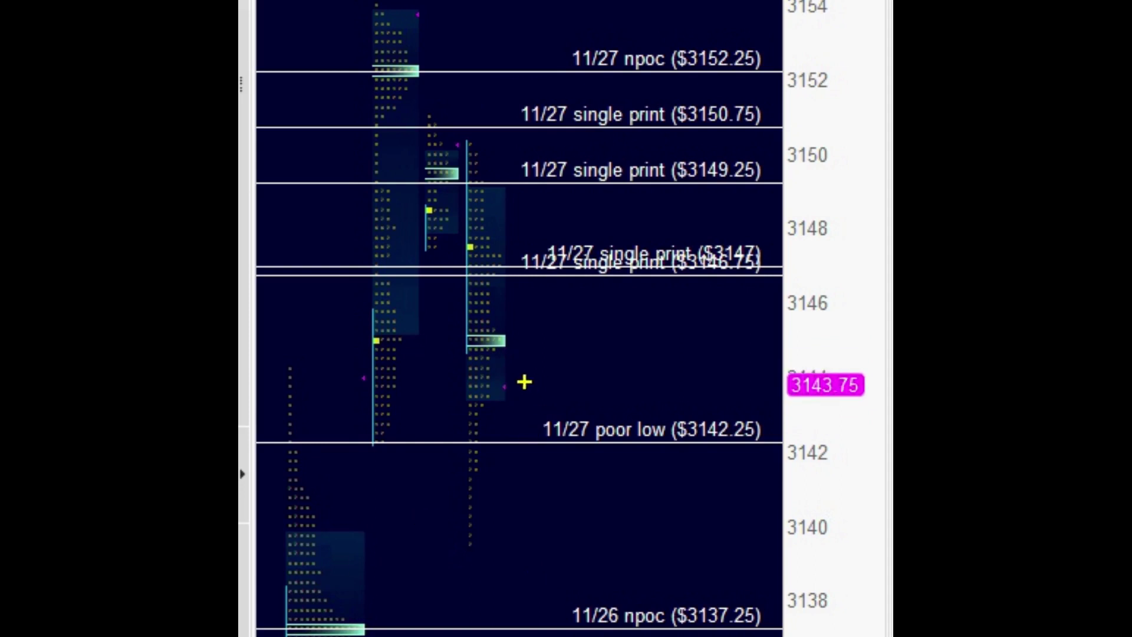
# Draw an arrow toward the profile near 3144 and circle the single prints at 3150.75
pyautogui.moveTo(524, 382); pyautogui.dragTo(597, 361)
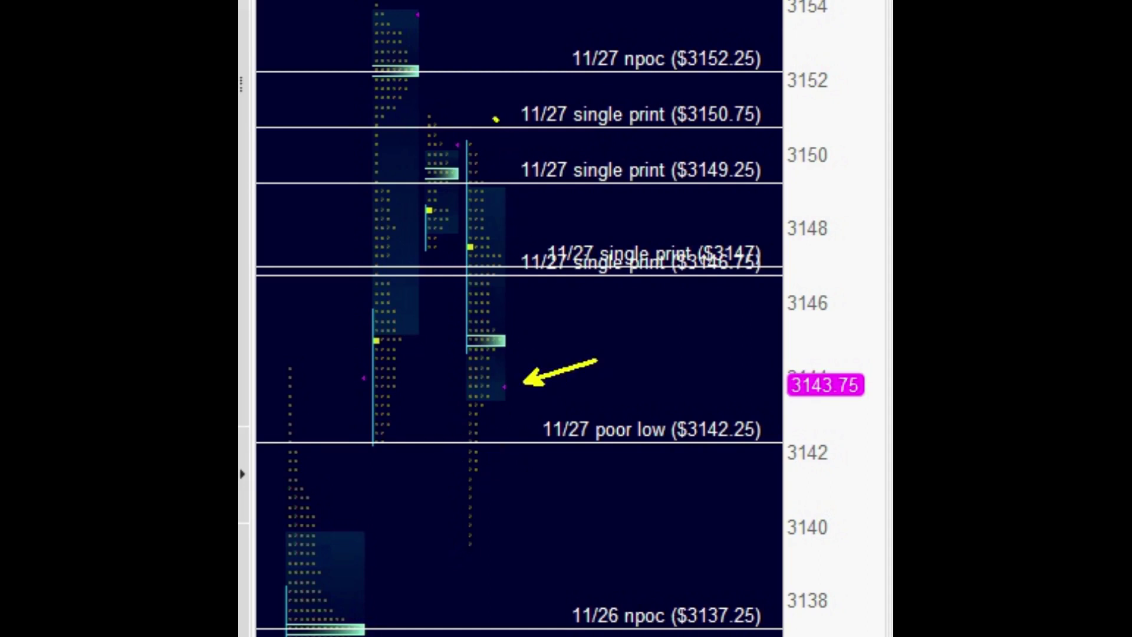
pyautogui.moveTo(496, 119)
pyautogui.mouseDown()
pyautogui.moveTo(424, 145)
pyautogui.moveTo(478, 175)
pyautogui.moveTo(526, 147)
pyautogui.moveTo(481, 124)
pyautogui.mouseUp()
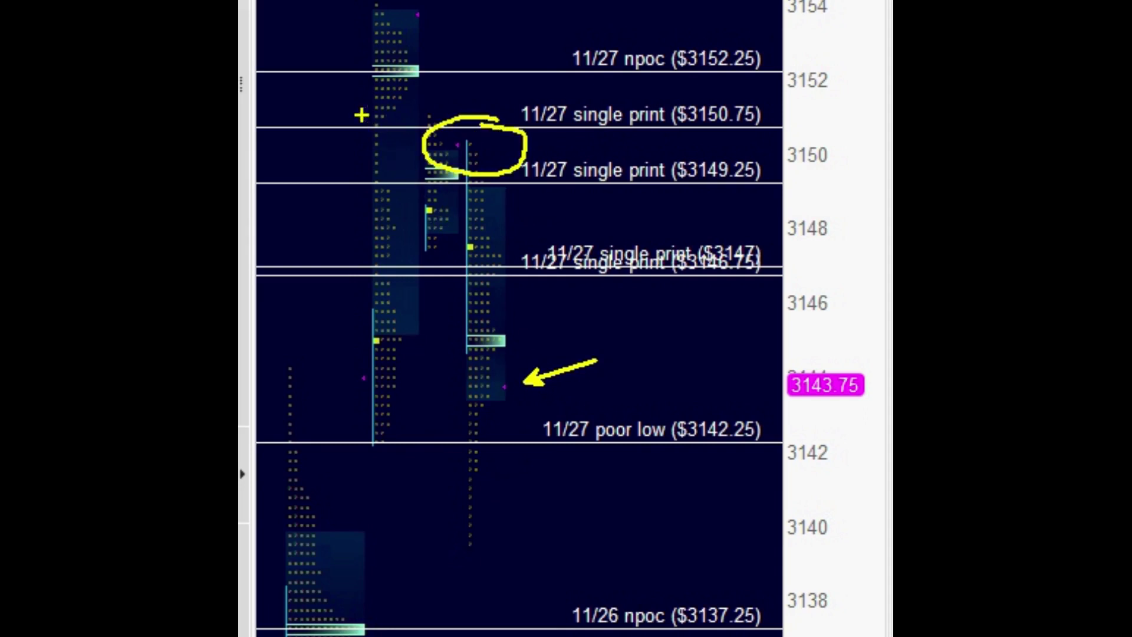
pyautogui.moveTo(350, 112)
pyautogui.mouseDown()
pyautogui.moveTo(413, 120)
pyautogui.moveTo(343, 144)
pyautogui.moveTo(346, 113)
pyautogui.mouseUp()
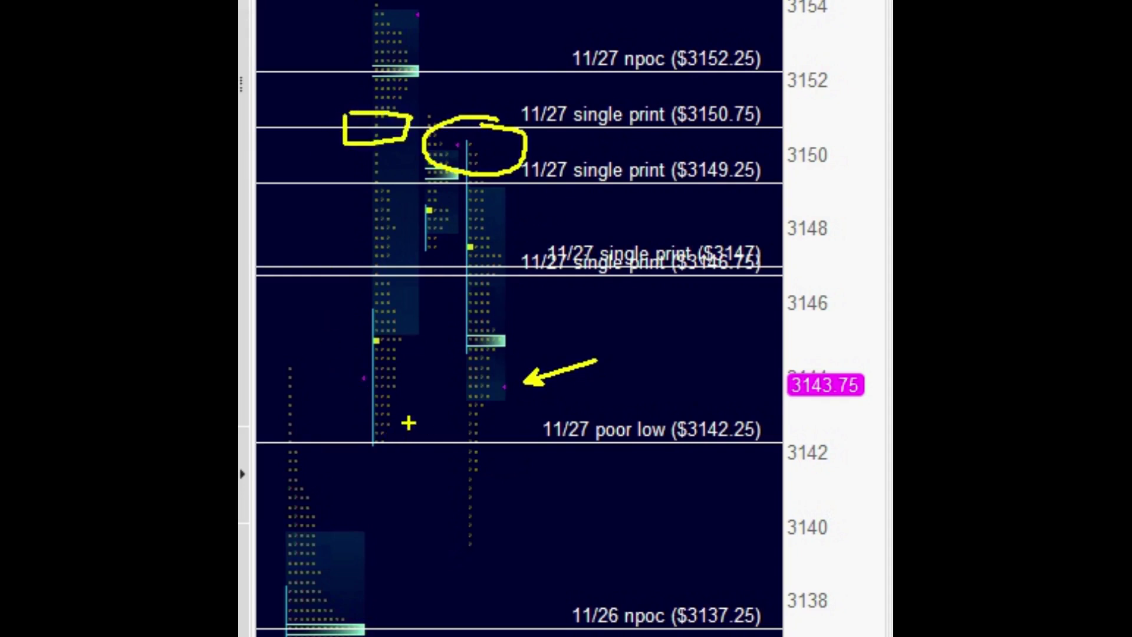
# Circle the 11/27 poor low at 3142.25 and the 11/26 npoc label
pyautogui.moveTo(415, 421)
pyautogui.mouseDown()
pyautogui.moveTo(326, 415)
pyautogui.moveTo(393, 469)
pyautogui.moveTo(397, 406)
pyautogui.mouseUp()
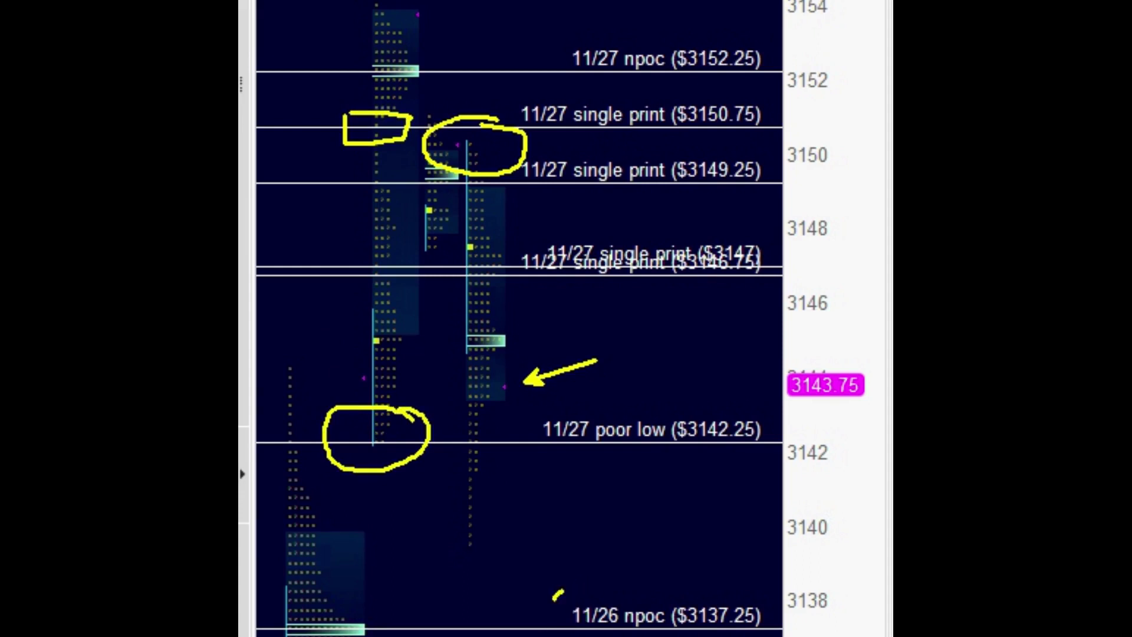
pyautogui.moveTo(562, 591); pyautogui.dragTo(556, 634)
pyautogui.moveTo(793, 636)
pyautogui.mouseDown()
pyautogui.moveTo(715, 544)
pyautogui.moveTo(588, 566)
pyautogui.moveTo(561, 585)
pyautogui.mouseUp()
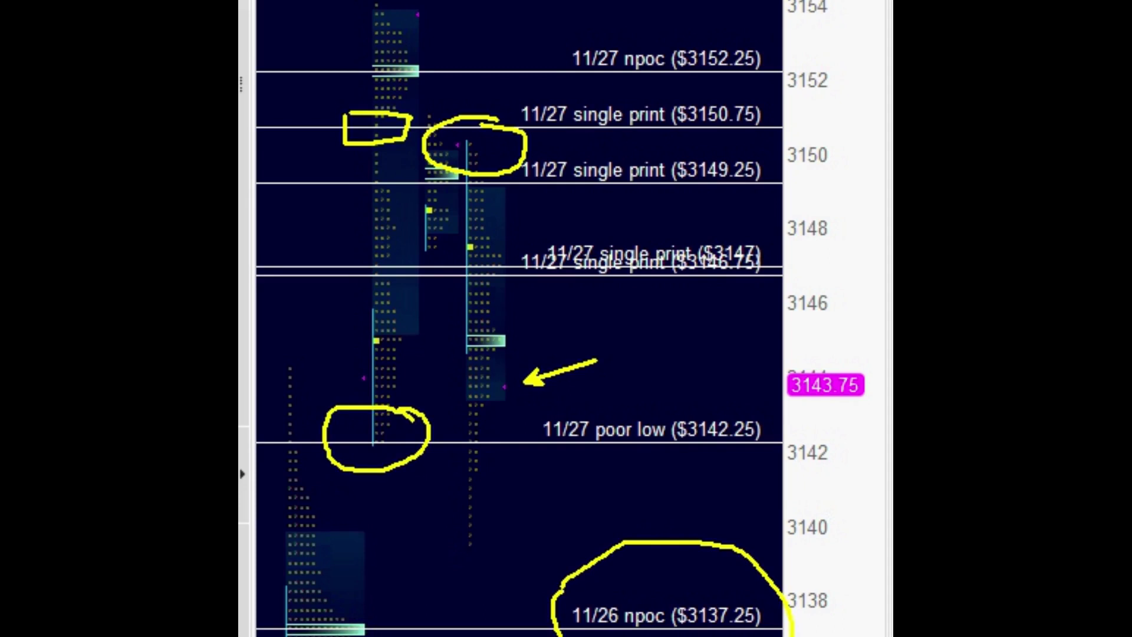